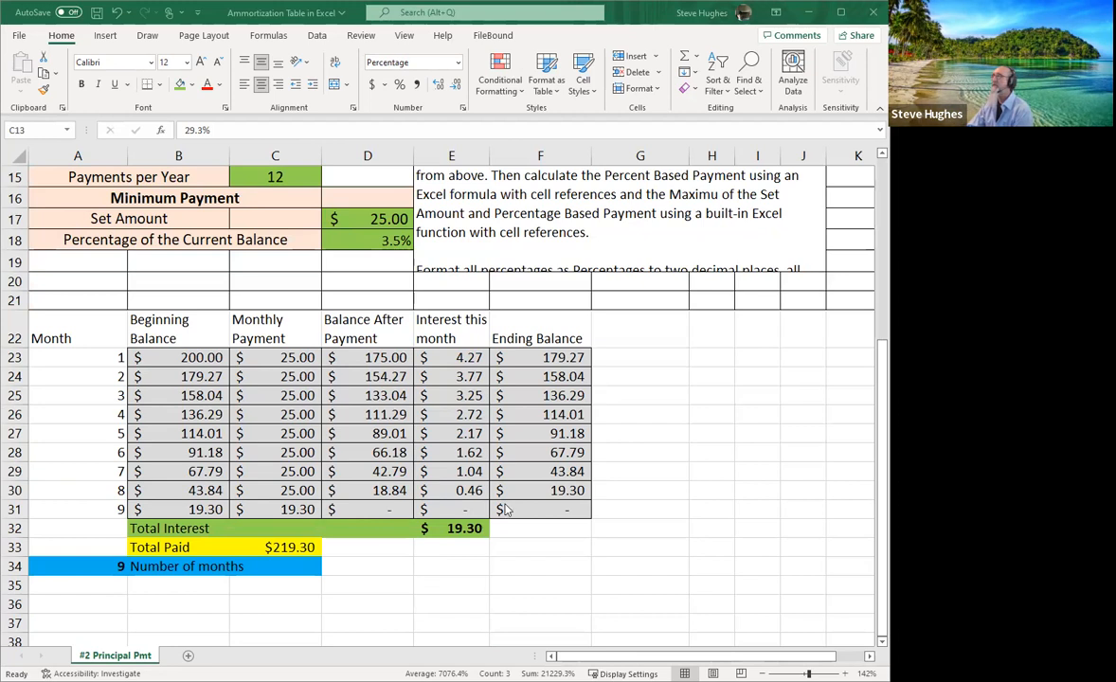
# Blank out the final month's payment in the lower rows of the table.
pyautogui.moveTo(294, 509); pyautogui.dragTo(163, 376)
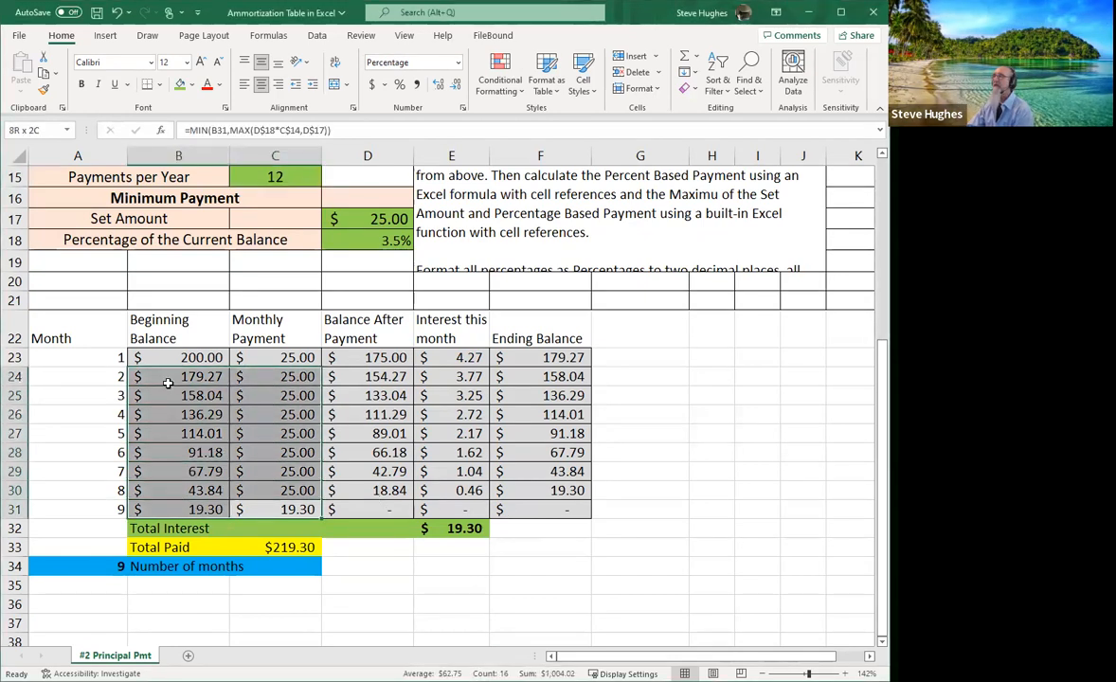
pyautogui.press('BackSpace')
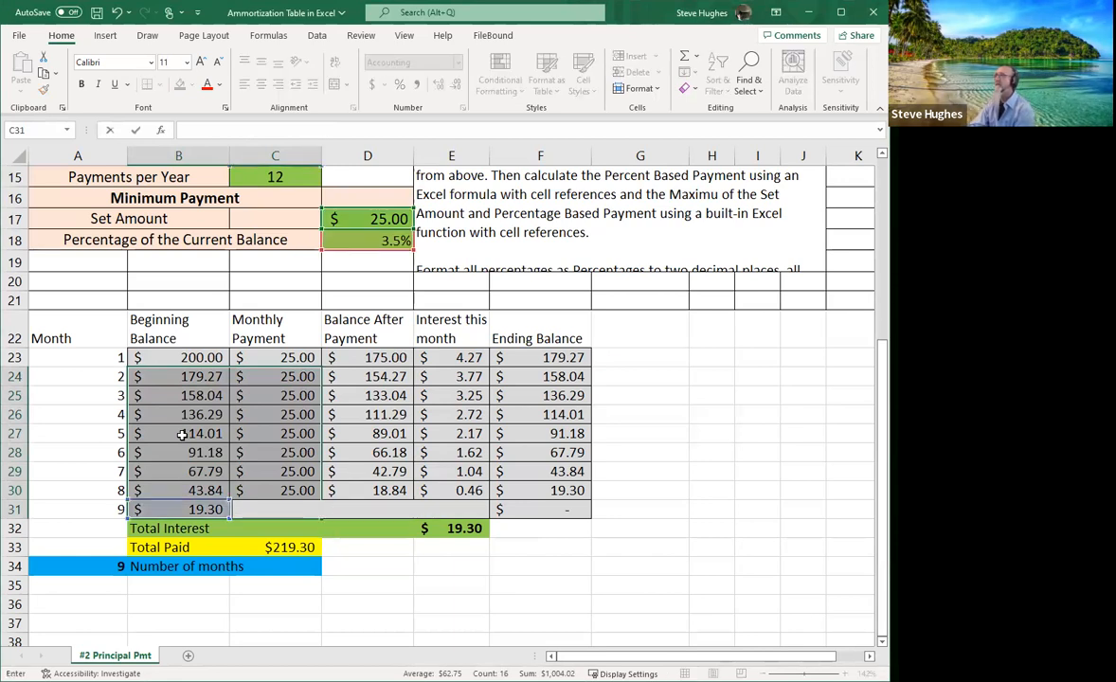
pyautogui.click(249, 415)
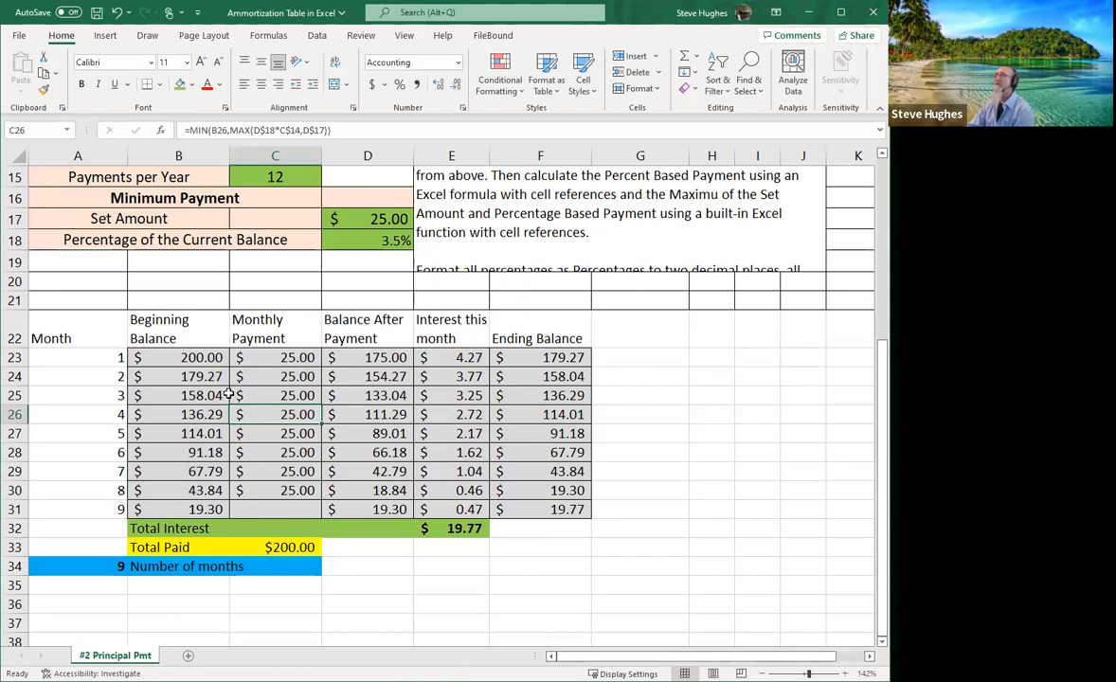
# Delete the contents of B24:F31 so months 2 through 9 are empty.
pyautogui.moveTo(186, 371); pyautogui.dragTo(505, 503)
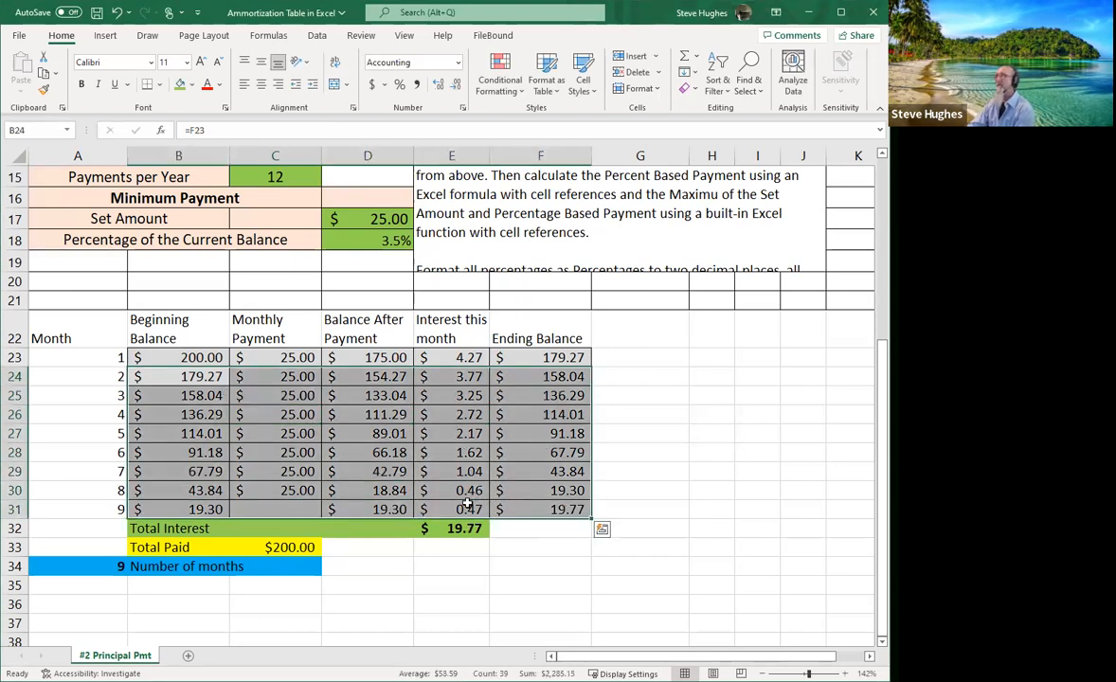
pyautogui.press('Delete')
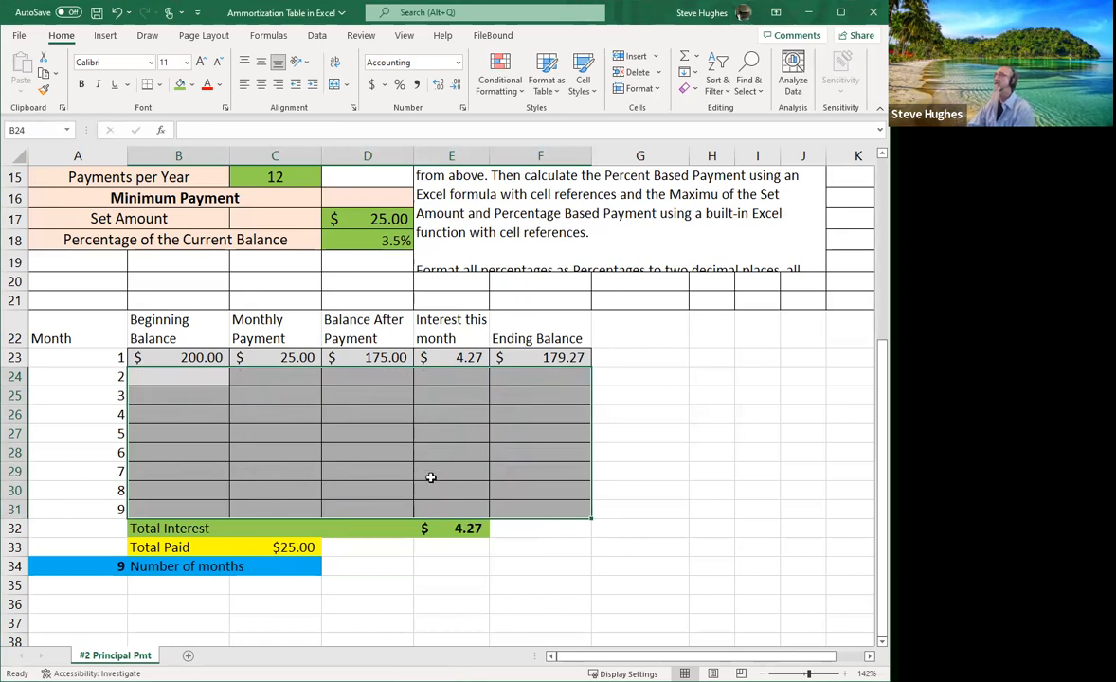
pyautogui.click(278, 383)
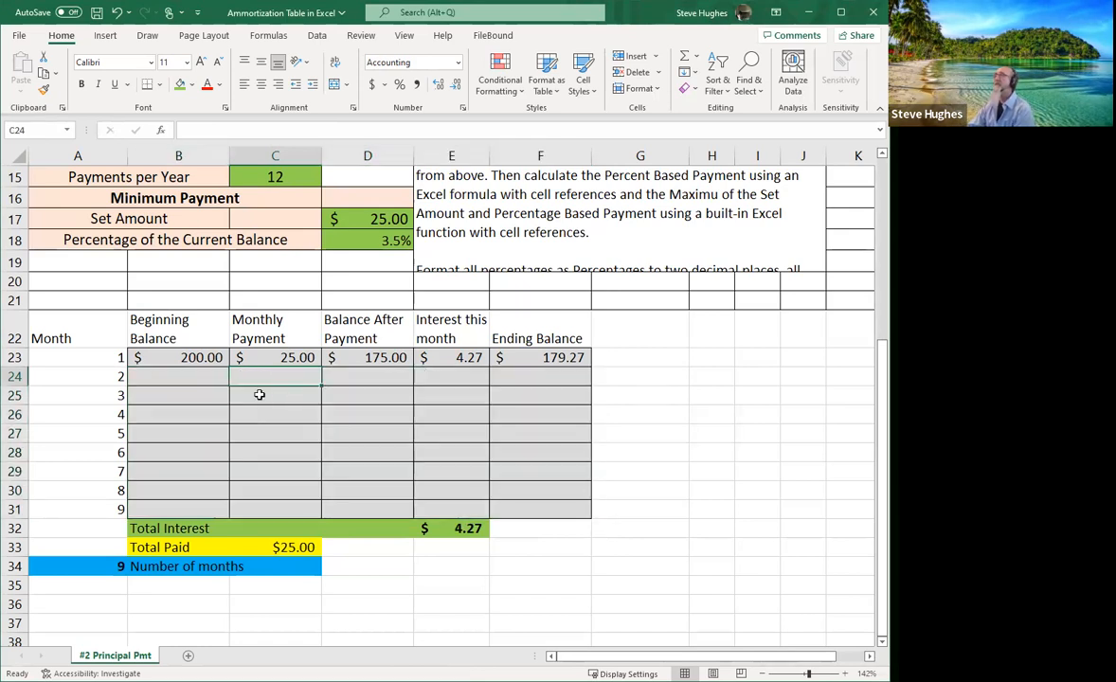
pyautogui.scroll(2, 549, 454)
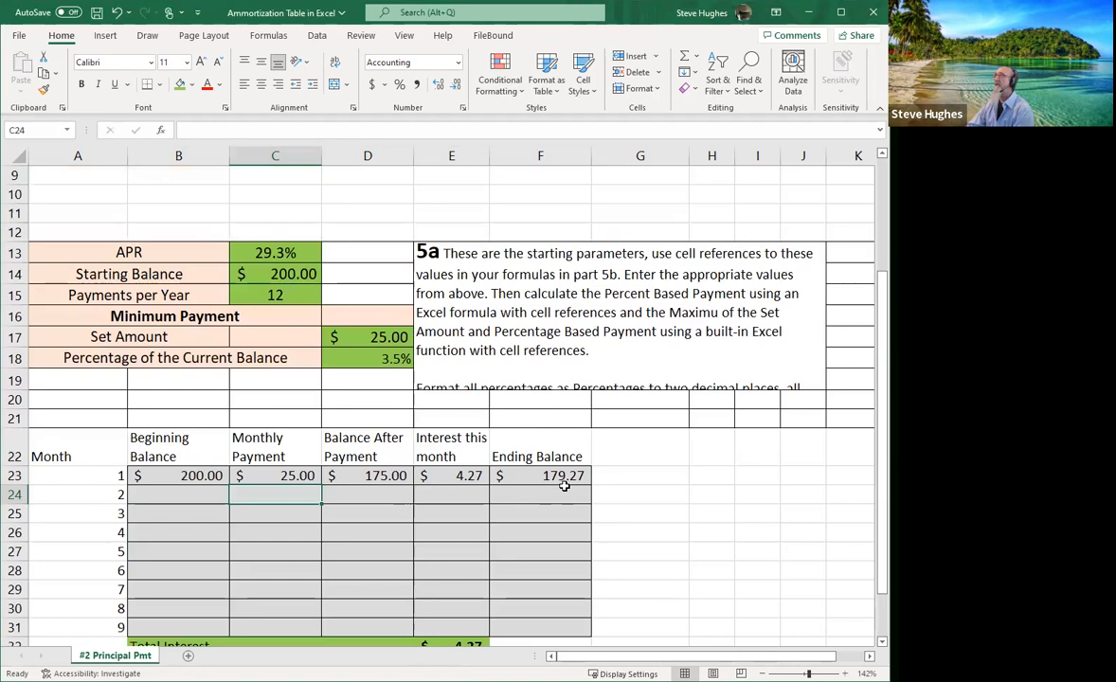
pyautogui.scroll(-1, 563, 486)
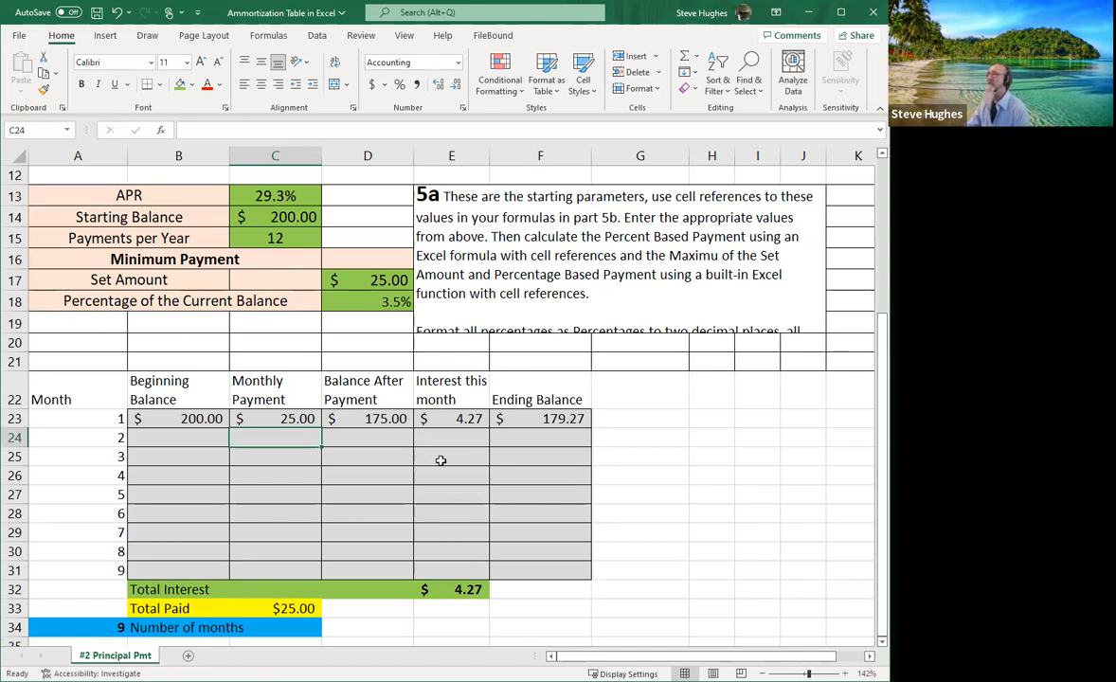
# Enter =C14 in B23 so month 1's beginning balance shows the $200.00 starting balance.
pyautogui.click(189, 419)
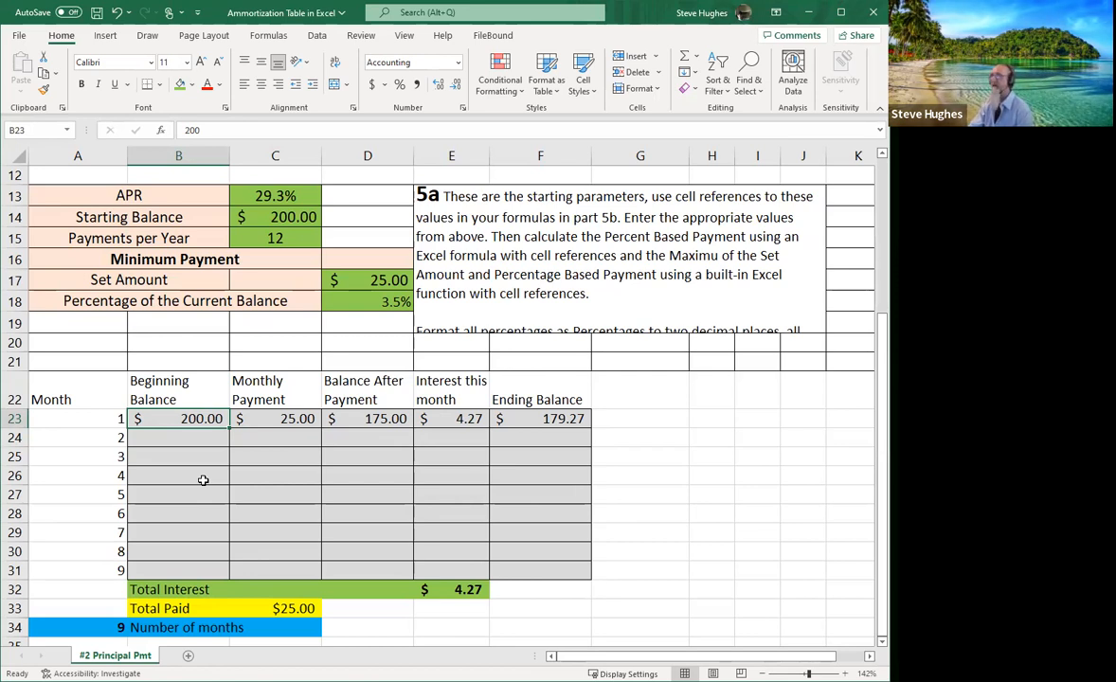
pyautogui.write('=')
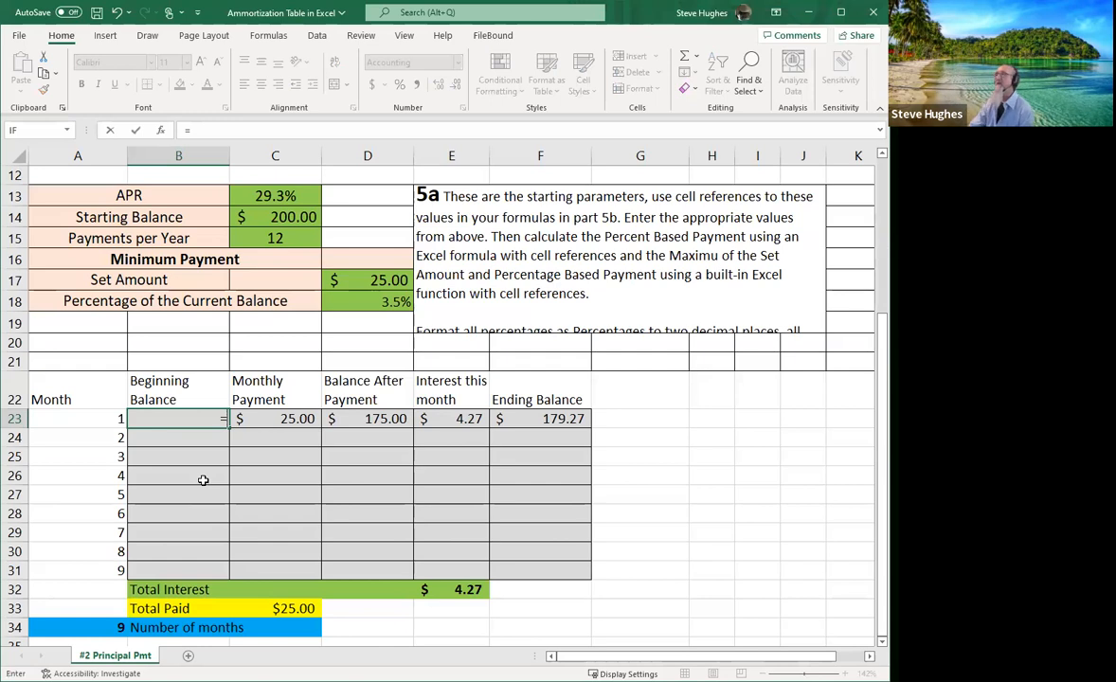
pyautogui.click(269, 218)
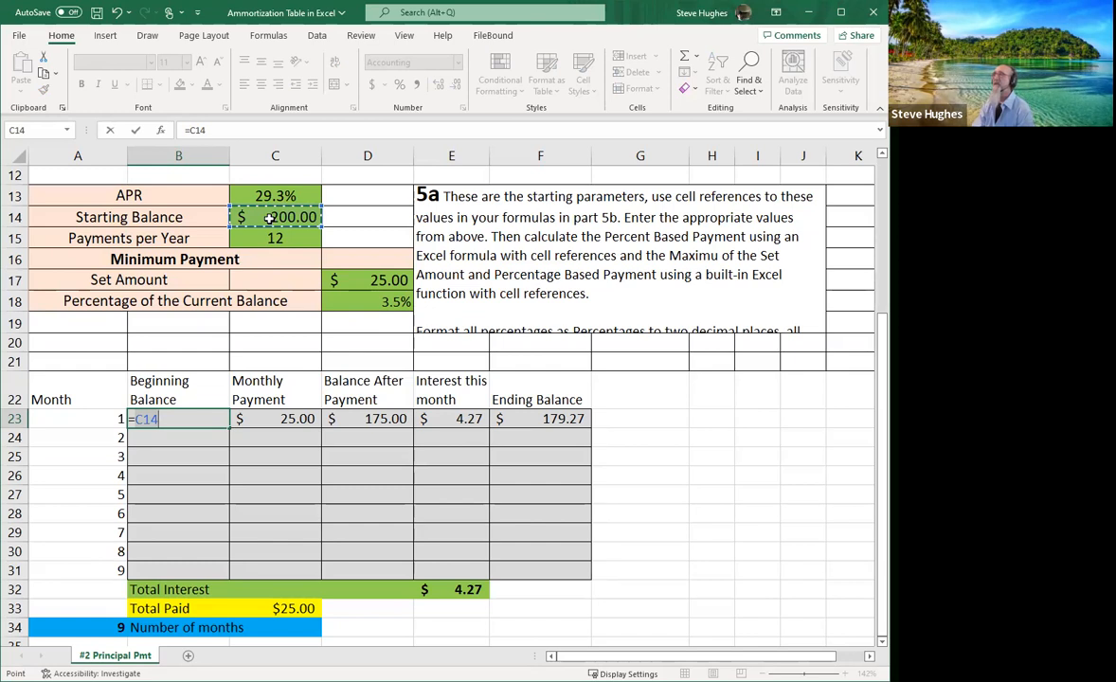
pyautogui.press('Return')
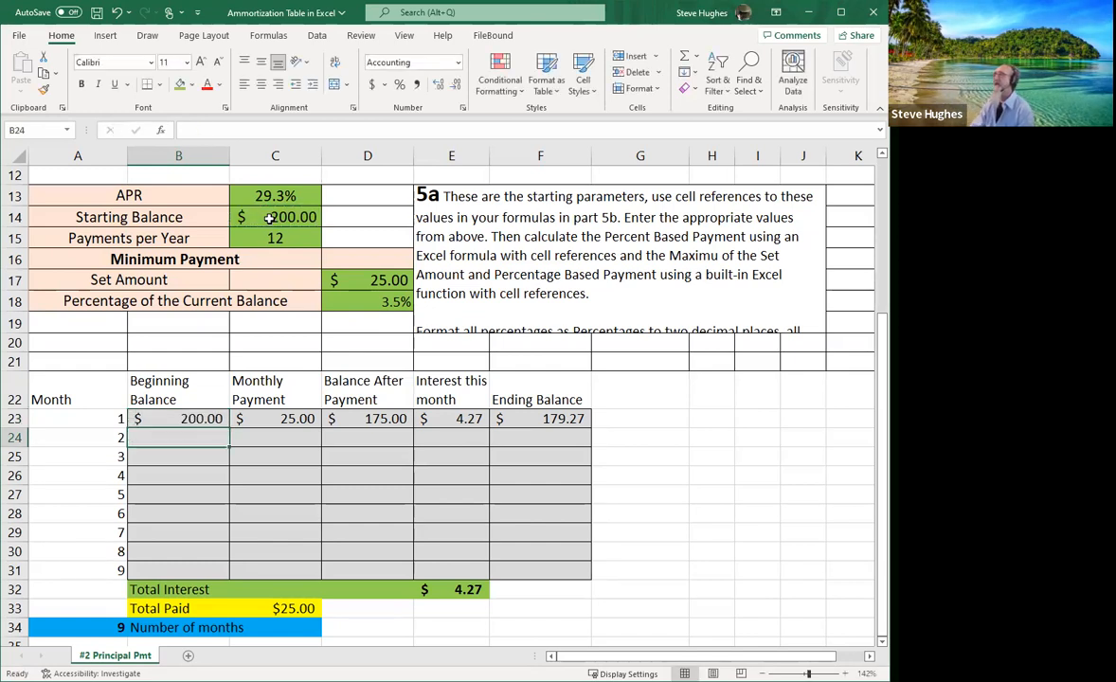
pyautogui.press('Up')
pyautogui.press('Right')
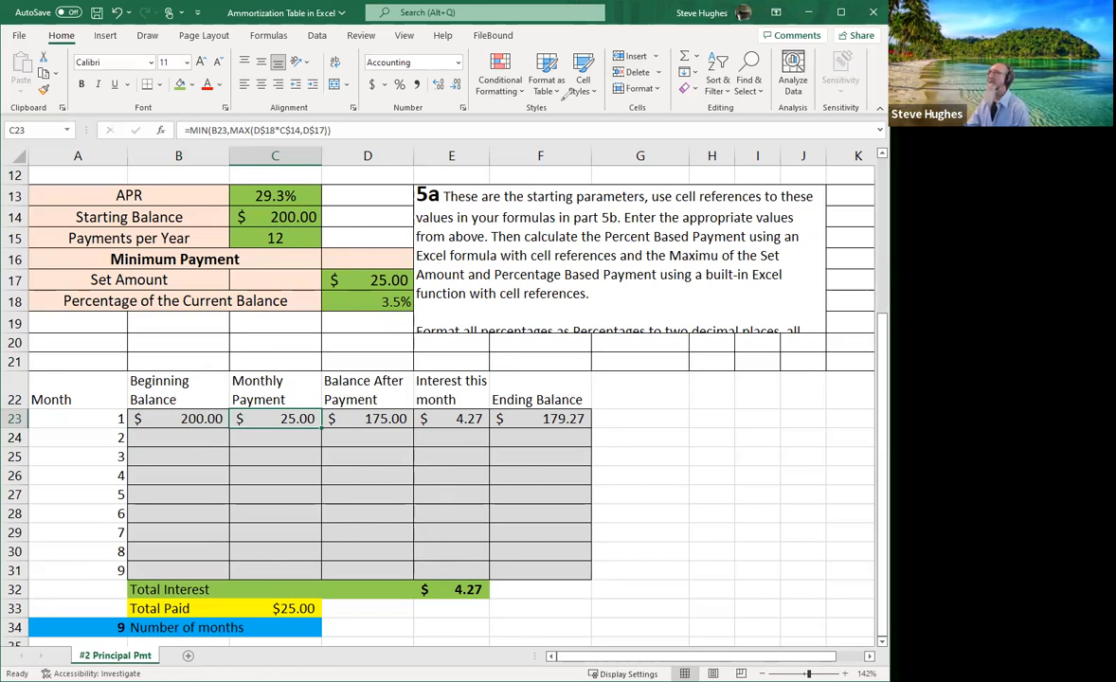
pyautogui.moveTo(214, 440); pyautogui.dragTo(199, 379)
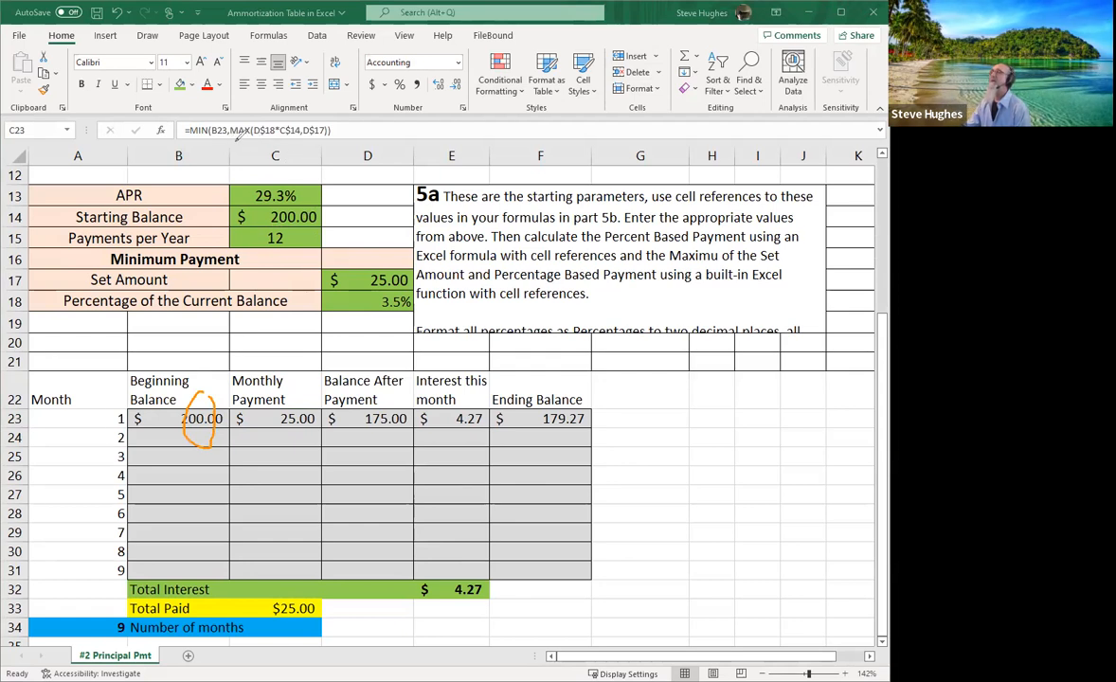
pyautogui.moveTo(232, 145); pyautogui.dragTo(338, 145)
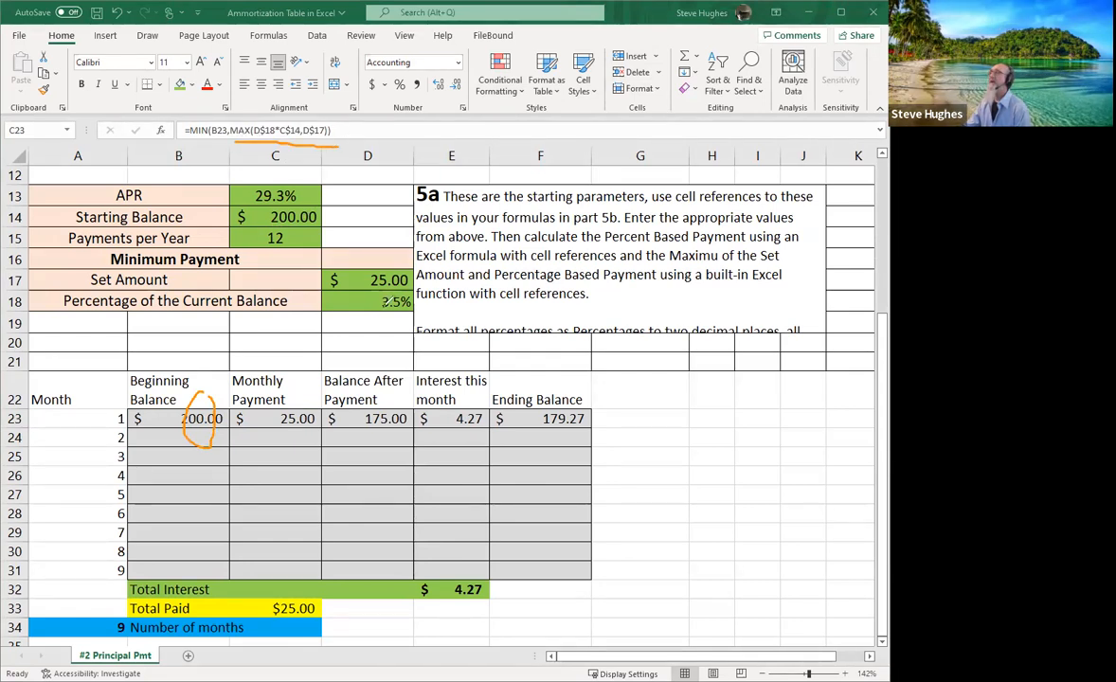
pyautogui.moveTo(366, 267); pyautogui.dragTo(418, 271)
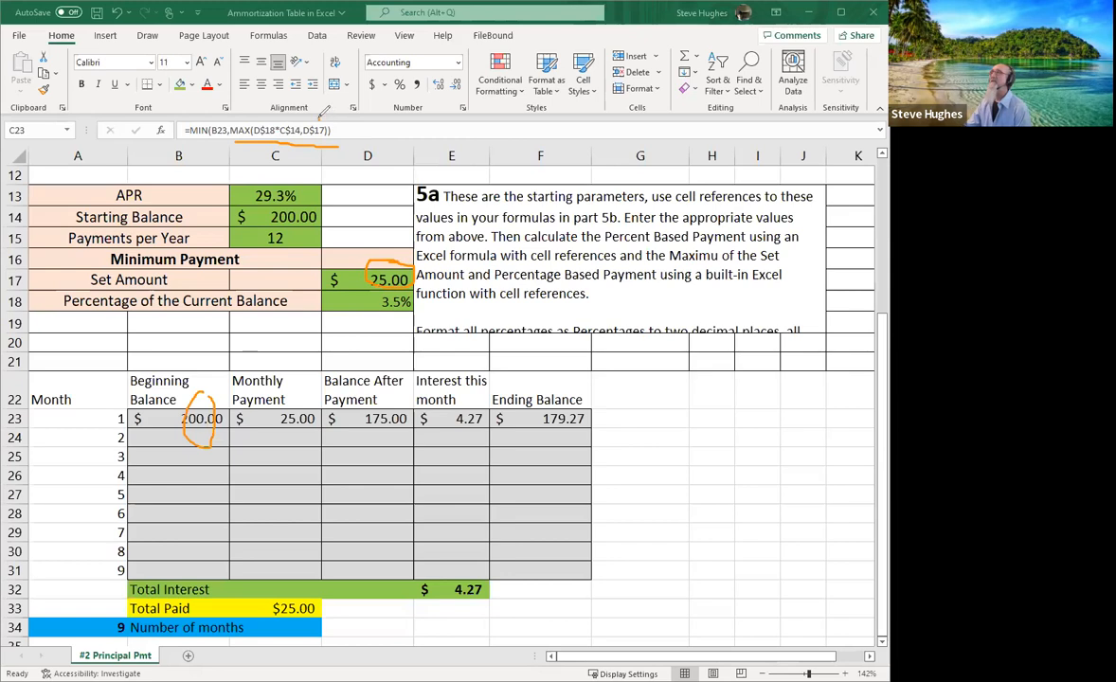
pyautogui.moveTo(318, 121)
pyautogui.mouseDown()
pyautogui.moveTo(309, 142)
pyautogui.moveTo(320, 123)
pyautogui.mouseUp()
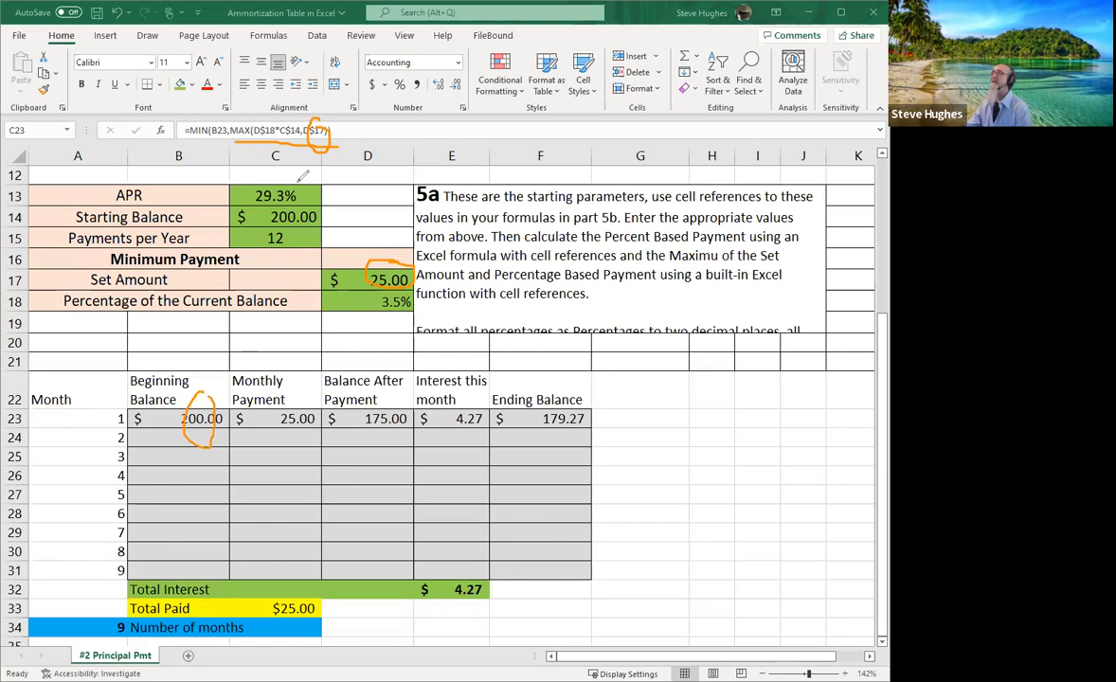
pyautogui.moveTo(277, 116); pyautogui.dragTo(282, 138)
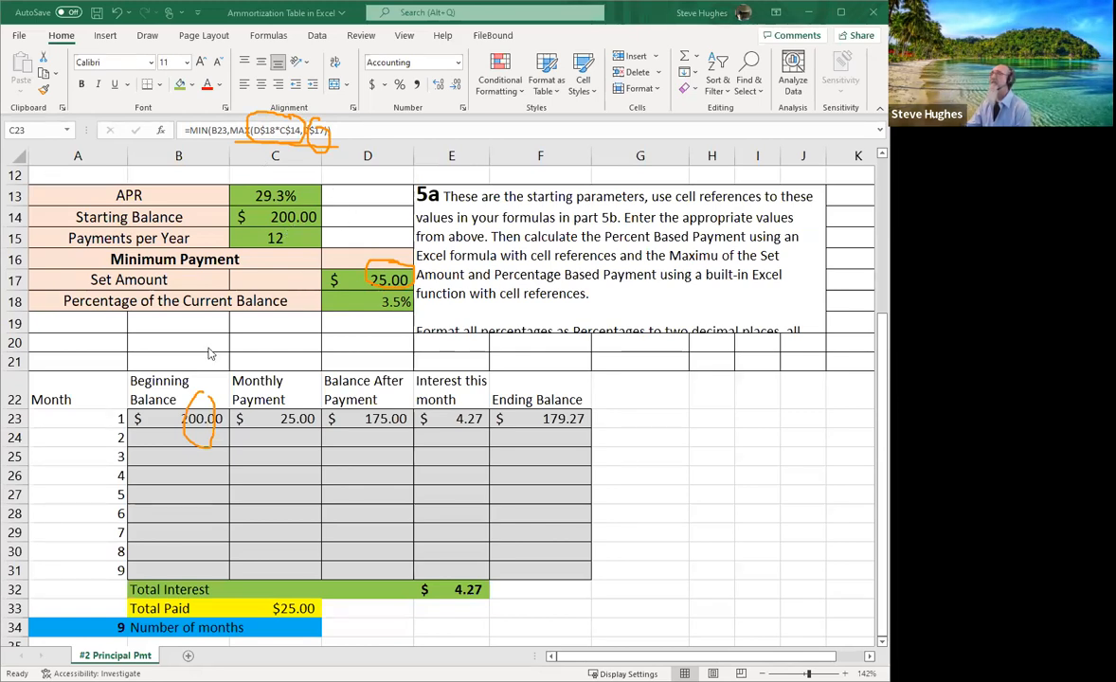
pyautogui.click(281, 415)
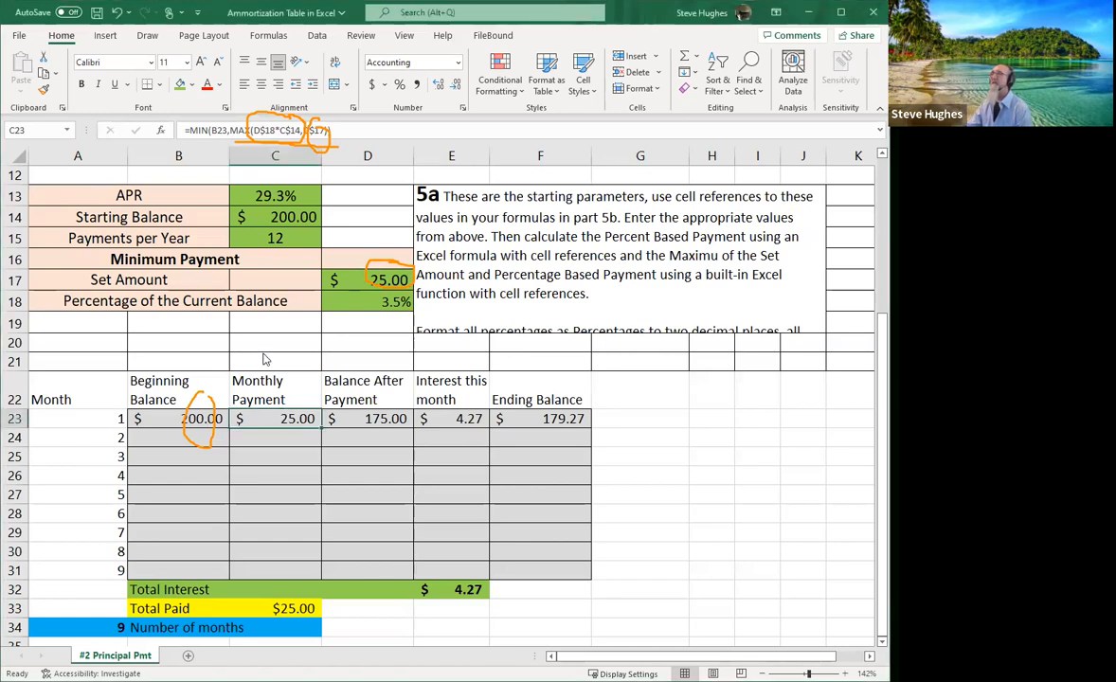
pyautogui.click(99, 442)
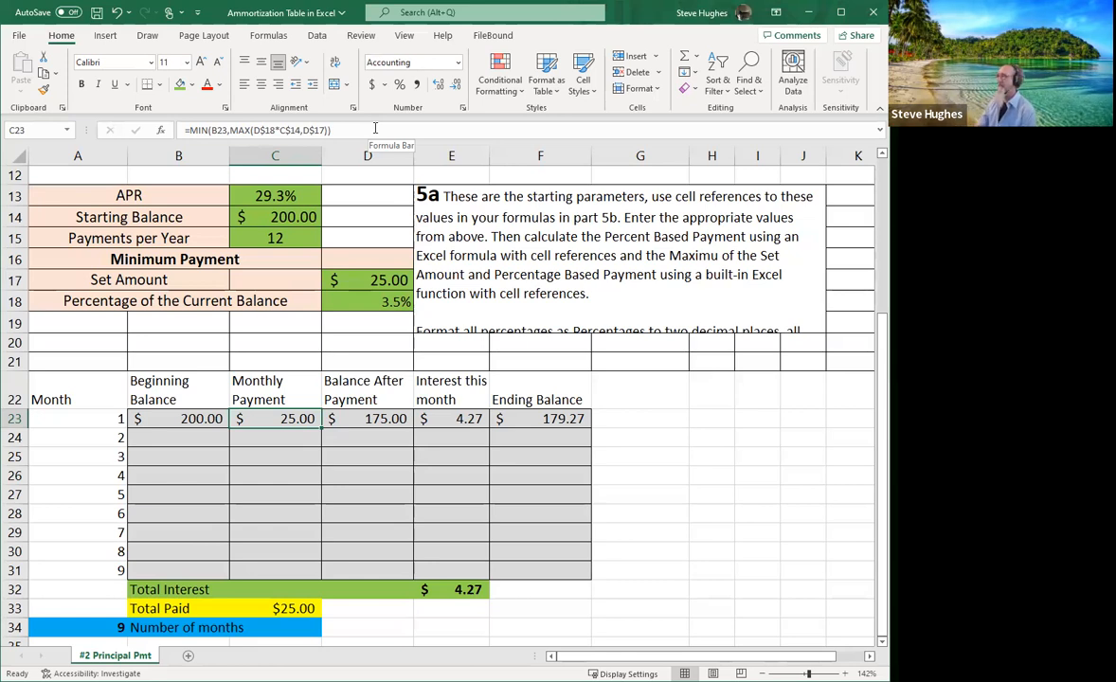
# Enter =D23*C$13/C$15 for $4.27 interest in E23 and =D23+E23 for $179.27 in F23.
pyautogui.press('Right')
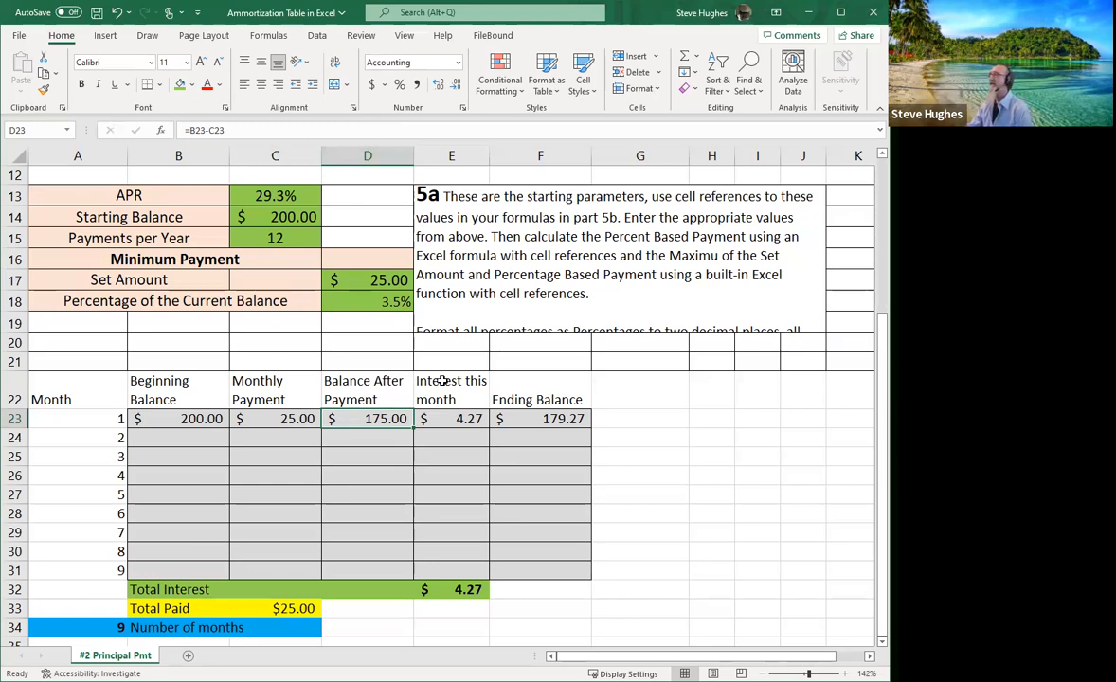
pyautogui.click(461, 423)
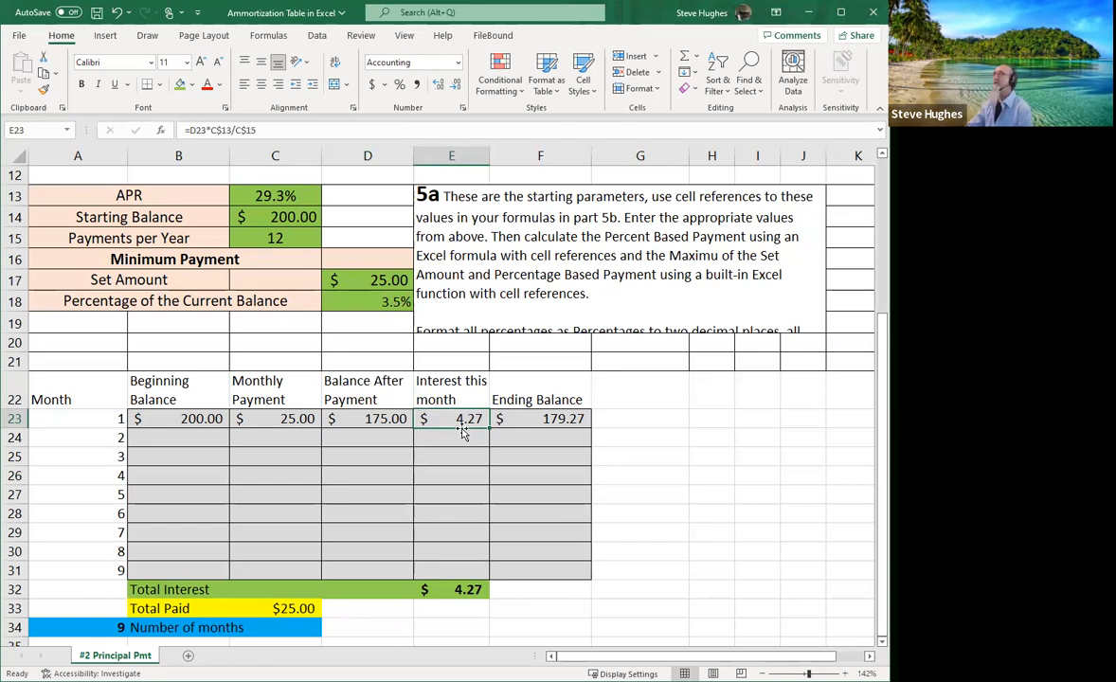
pyautogui.click(392, 130)
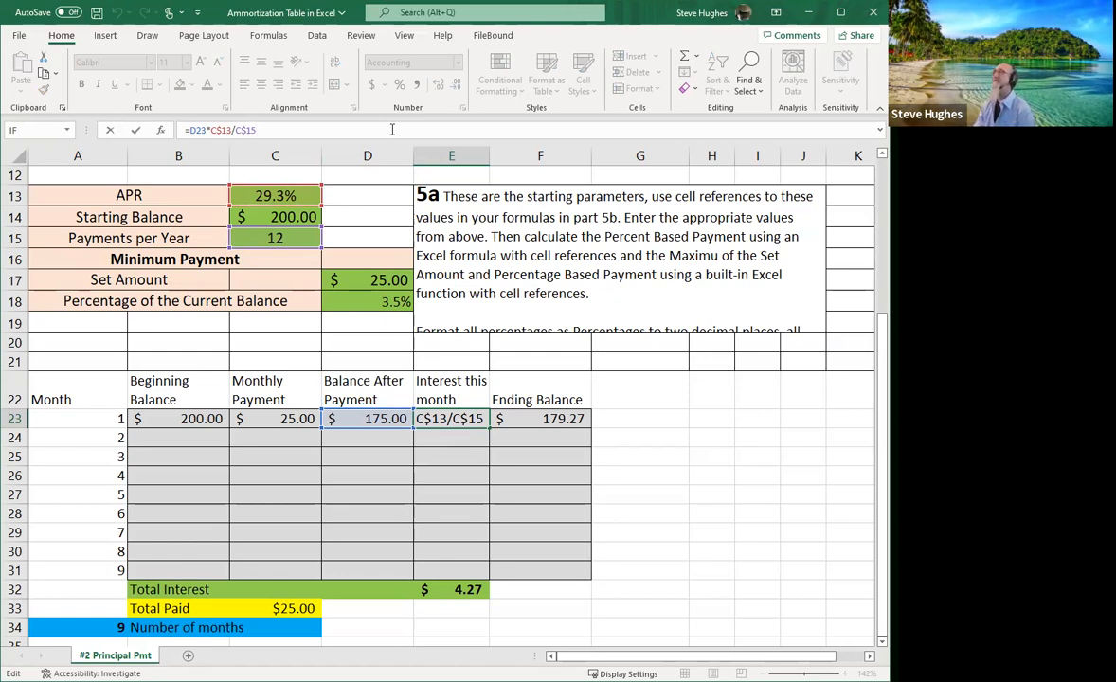
pyautogui.press('Return')
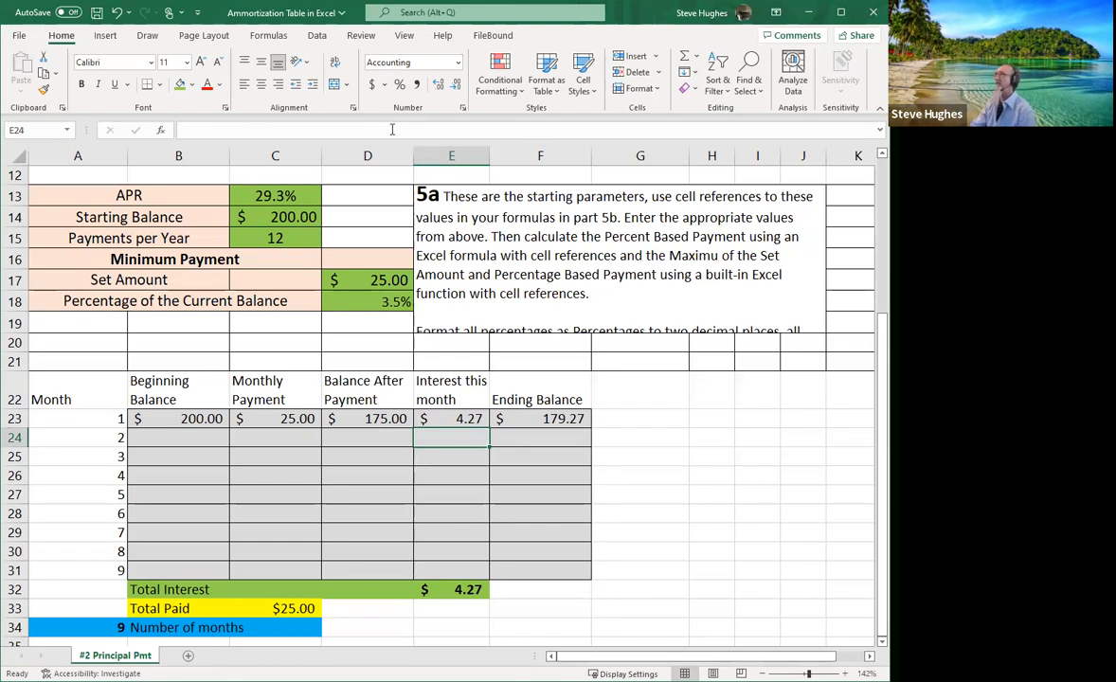
pyautogui.press('Up')
pyautogui.press('Right')
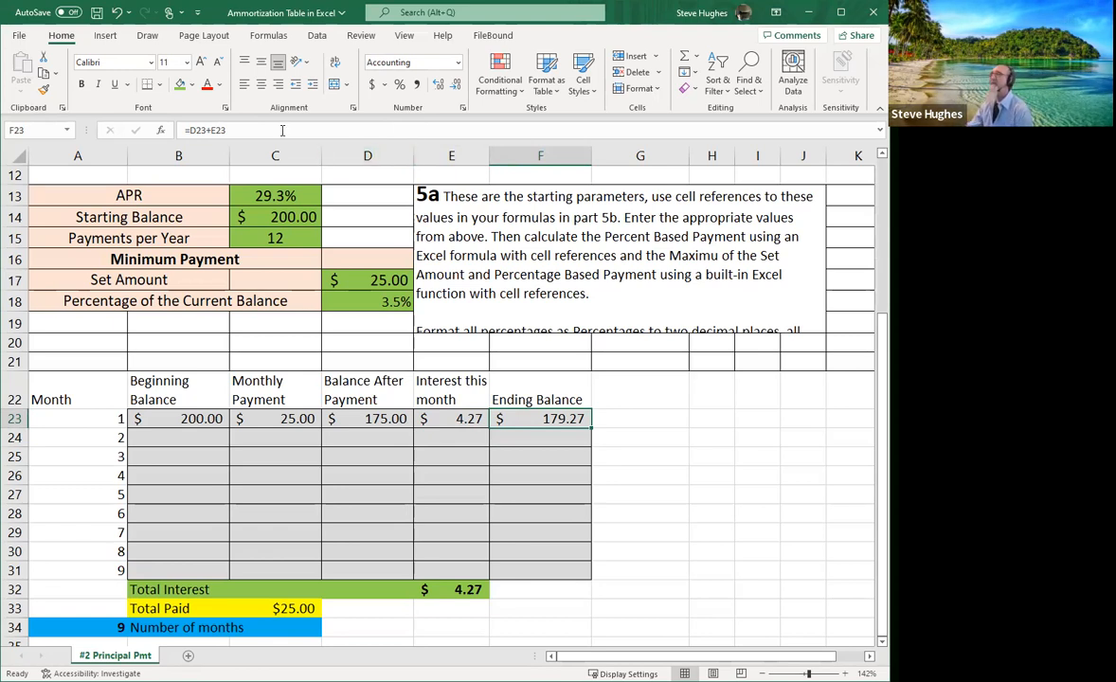
pyautogui.click(155, 433)
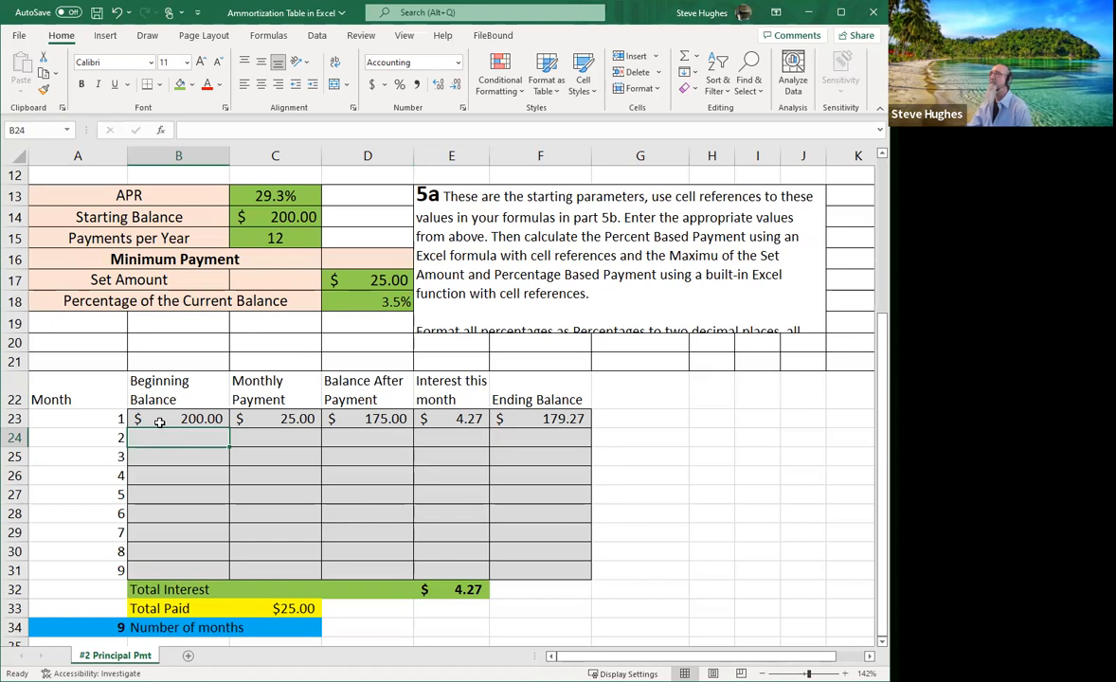
# Set B24 to =F23 so month 2 begins at $179.27, then review C23's payment formula.
pyautogui.click(210, 130)
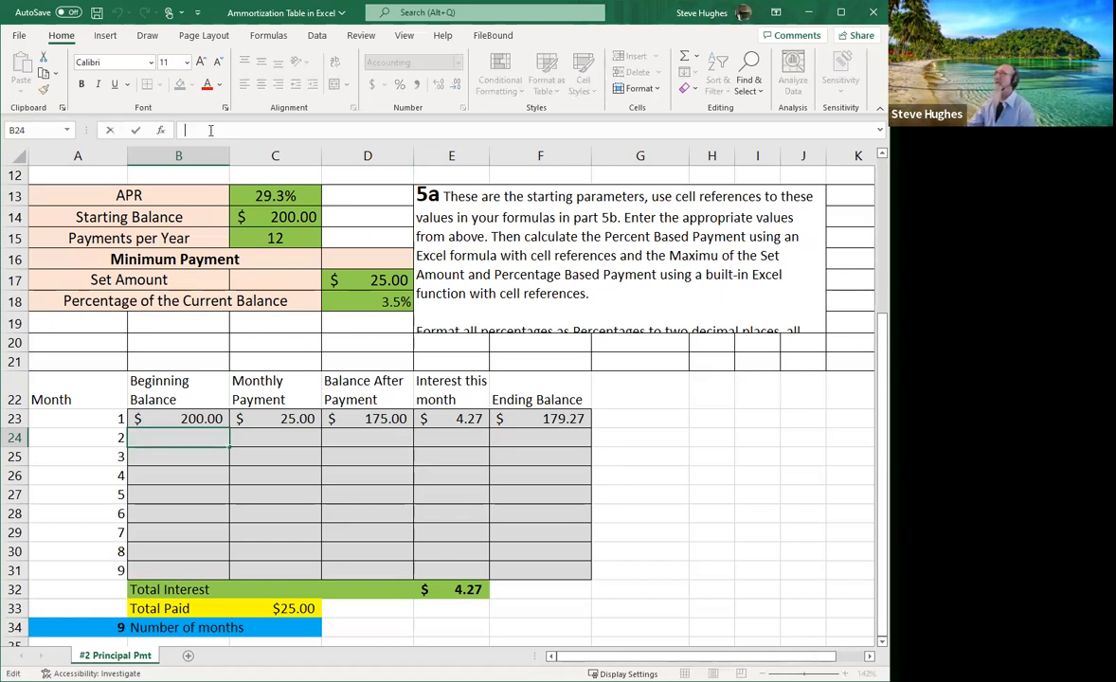
pyautogui.write('=')
pyautogui.click(505, 415)
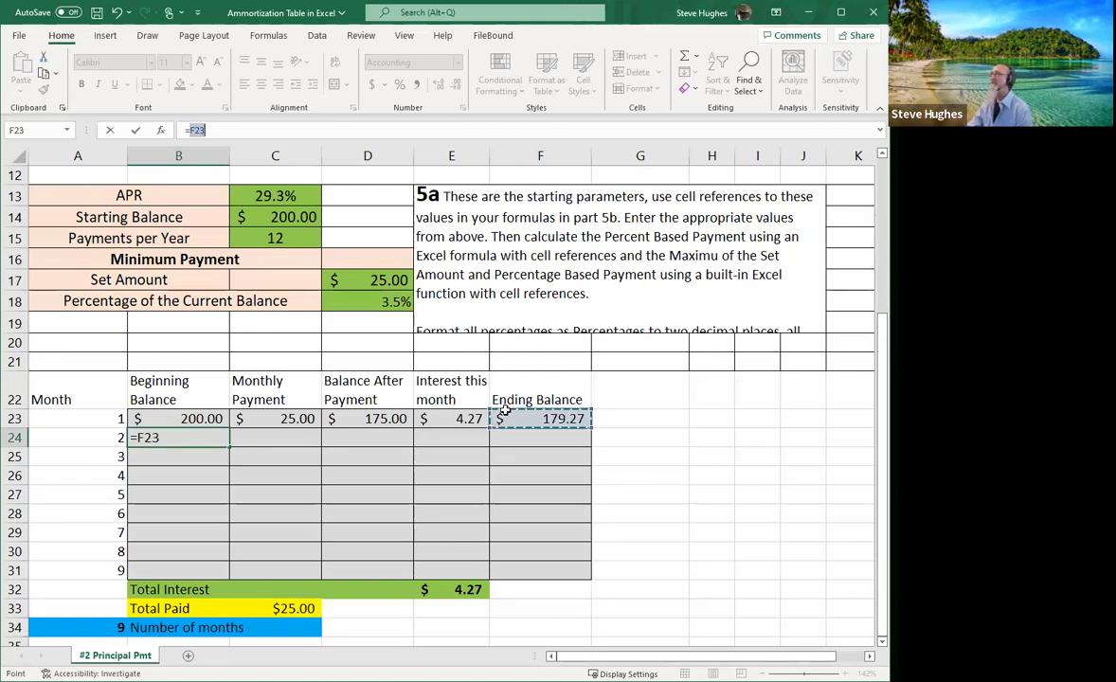
pyautogui.press('Return')
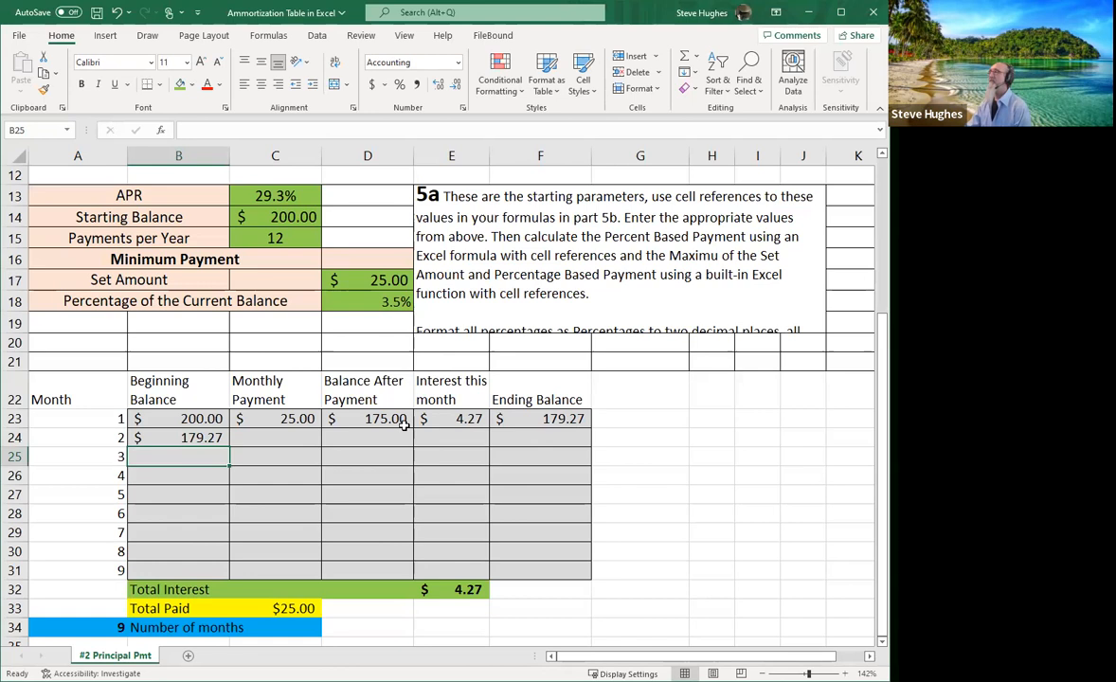
pyautogui.click(271, 415)
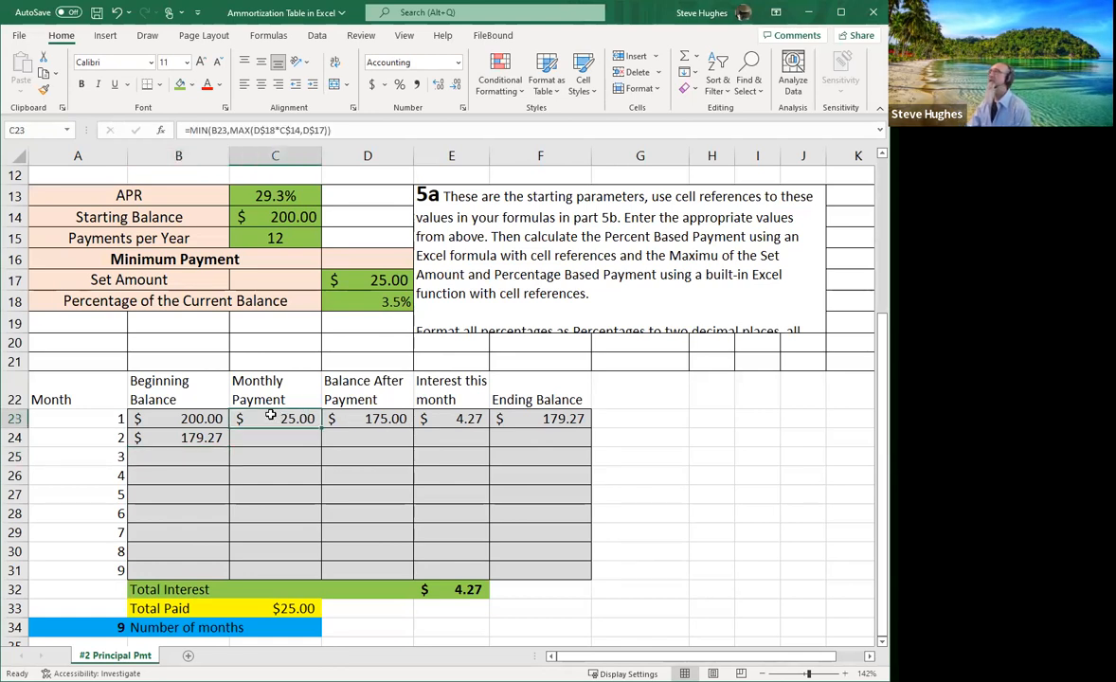
pyautogui.click(361, 128)
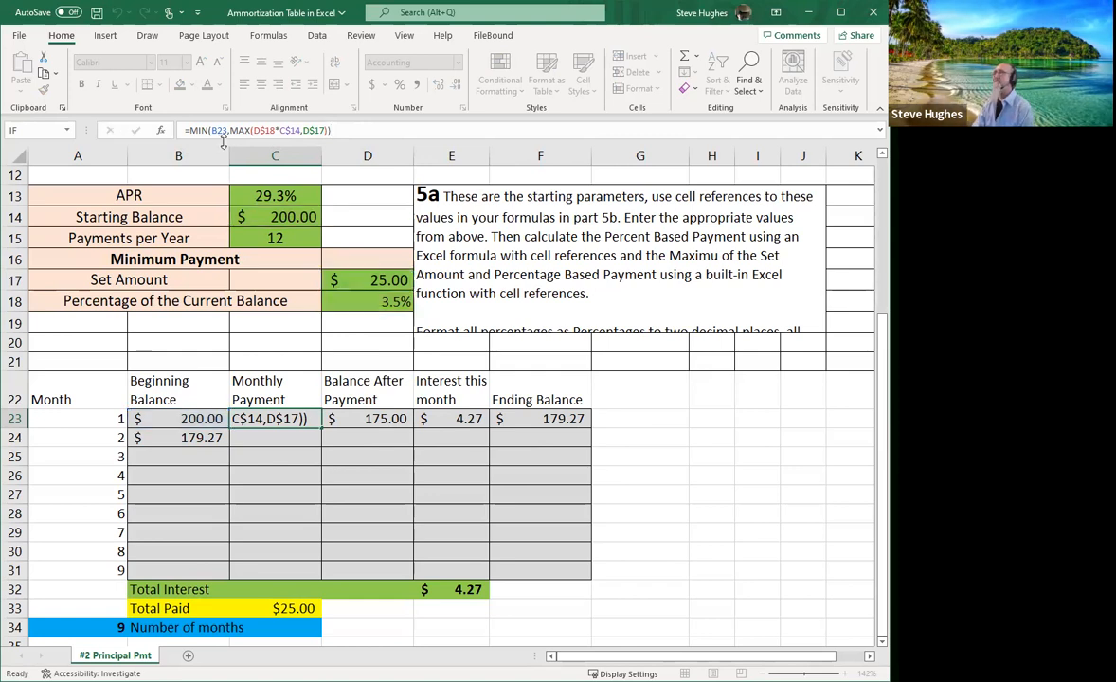
# Copy month 1's payment, balance, interest and ending-balance formulas into row 24, giving $158.04 ending balance.
pyautogui.press('Return')
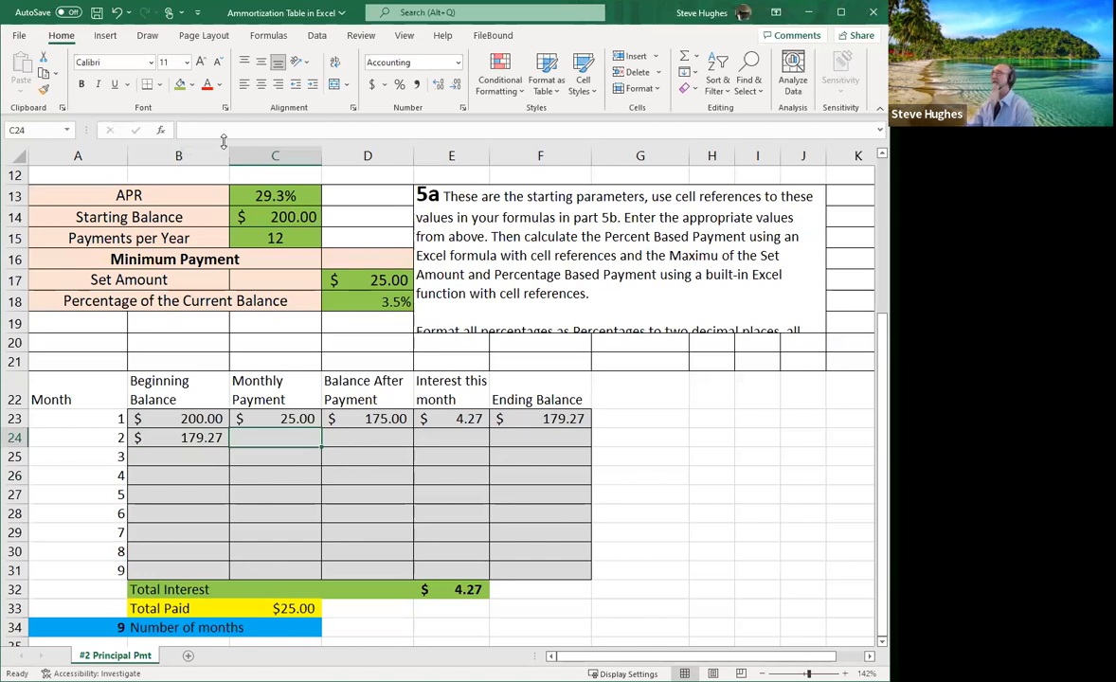
pyautogui.click(260, 418)
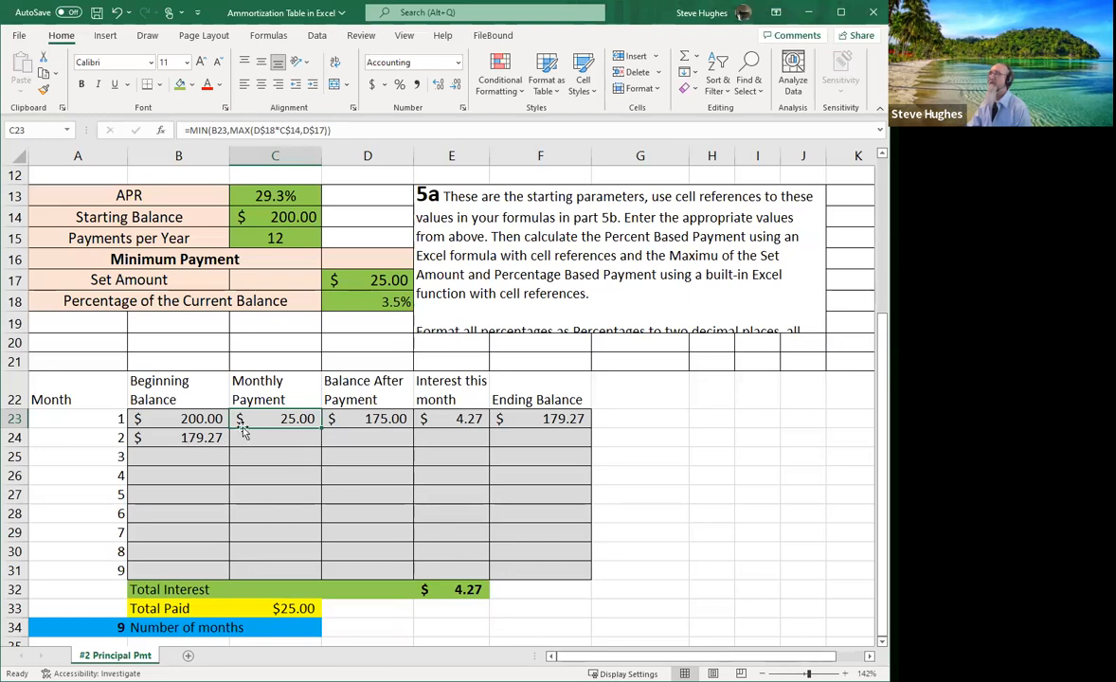
pyautogui.moveTo(319, 431); pyautogui.dragTo(321, 442)
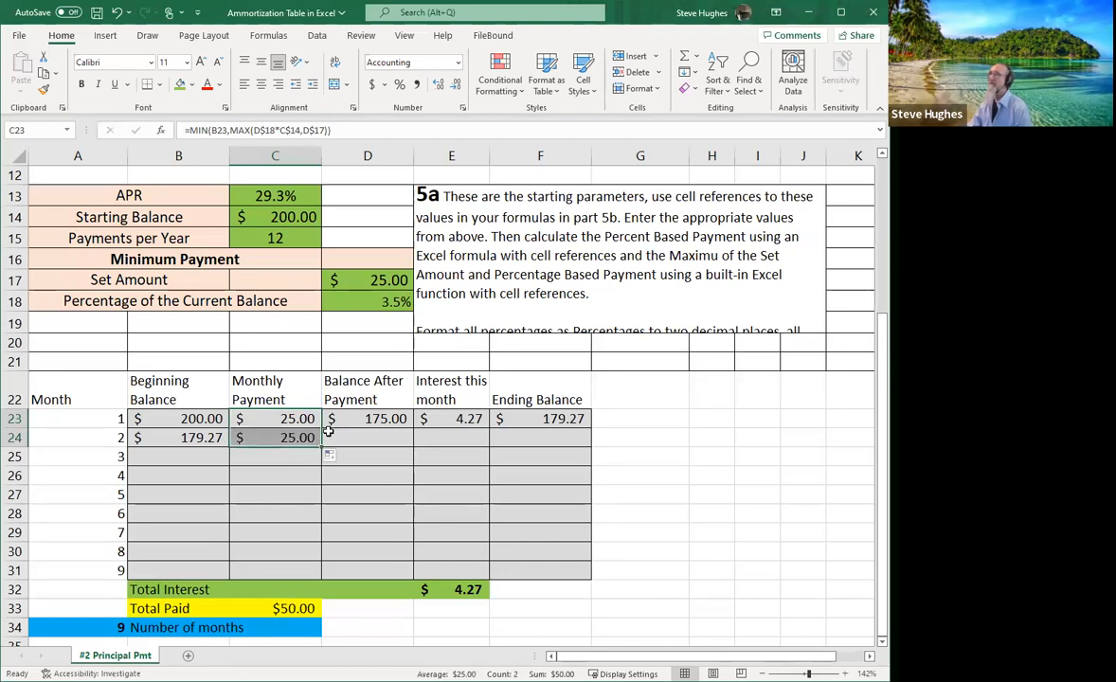
pyautogui.click(364, 421)
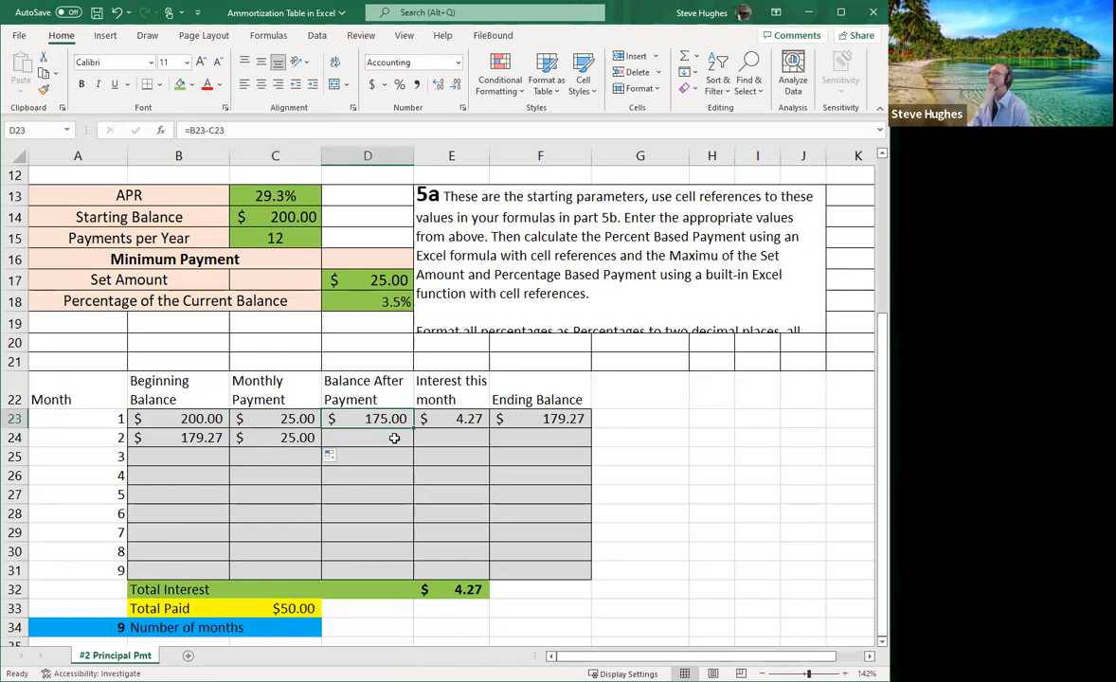
pyautogui.moveTo(413, 427); pyautogui.dragTo(411, 445)
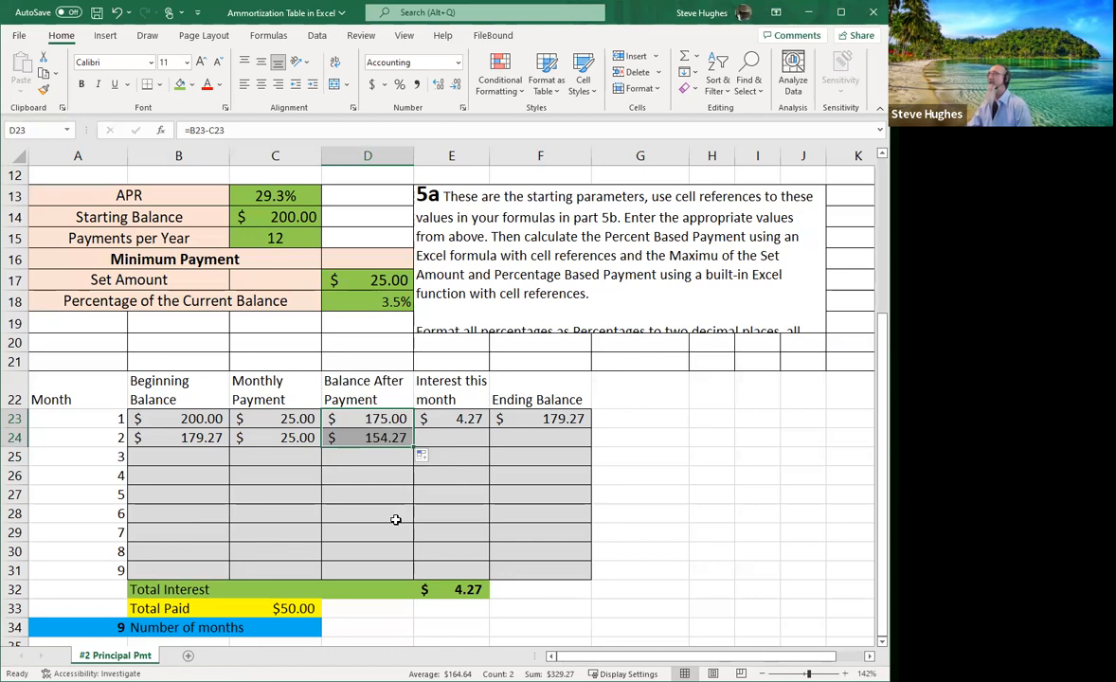
pyautogui.click(464, 420)
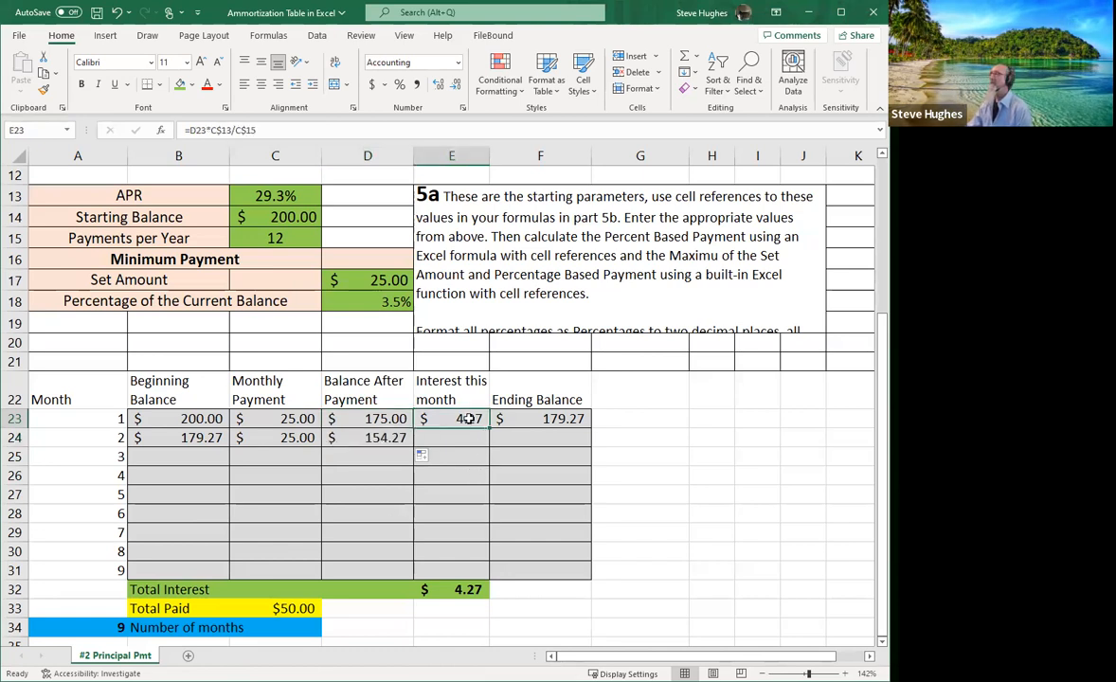
pyautogui.moveTo(488, 428); pyautogui.dragTo(490, 443)
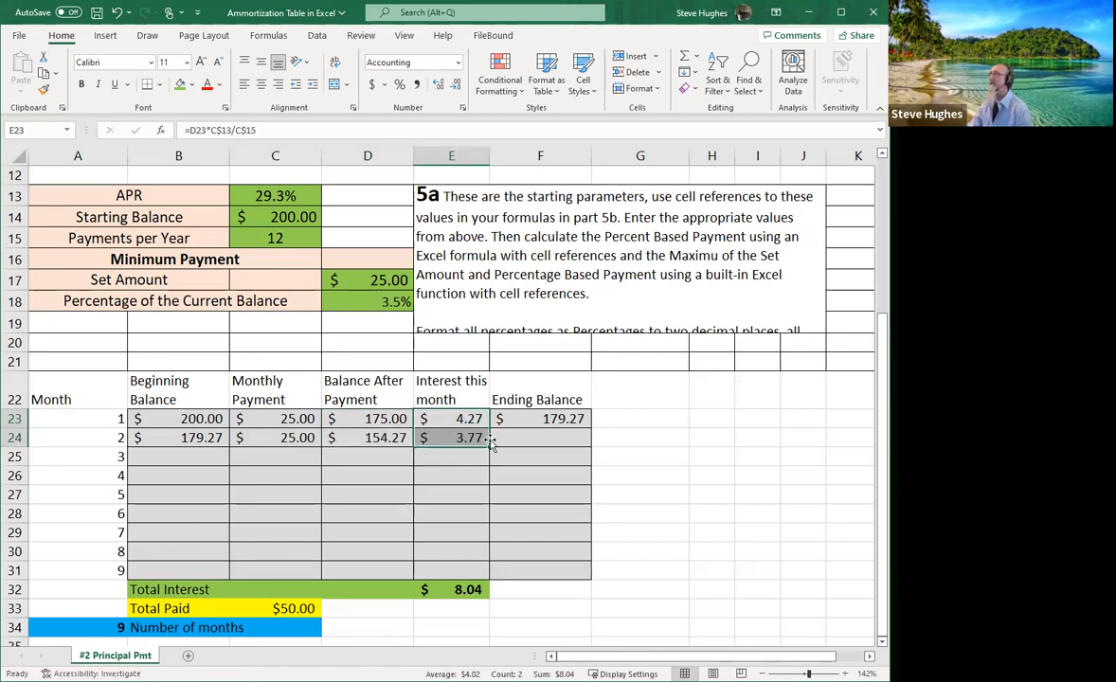
pyautogui.click(536, 423)
pyautogui.moveTo(589, 428); pyautogui.dragTo(589, 445)
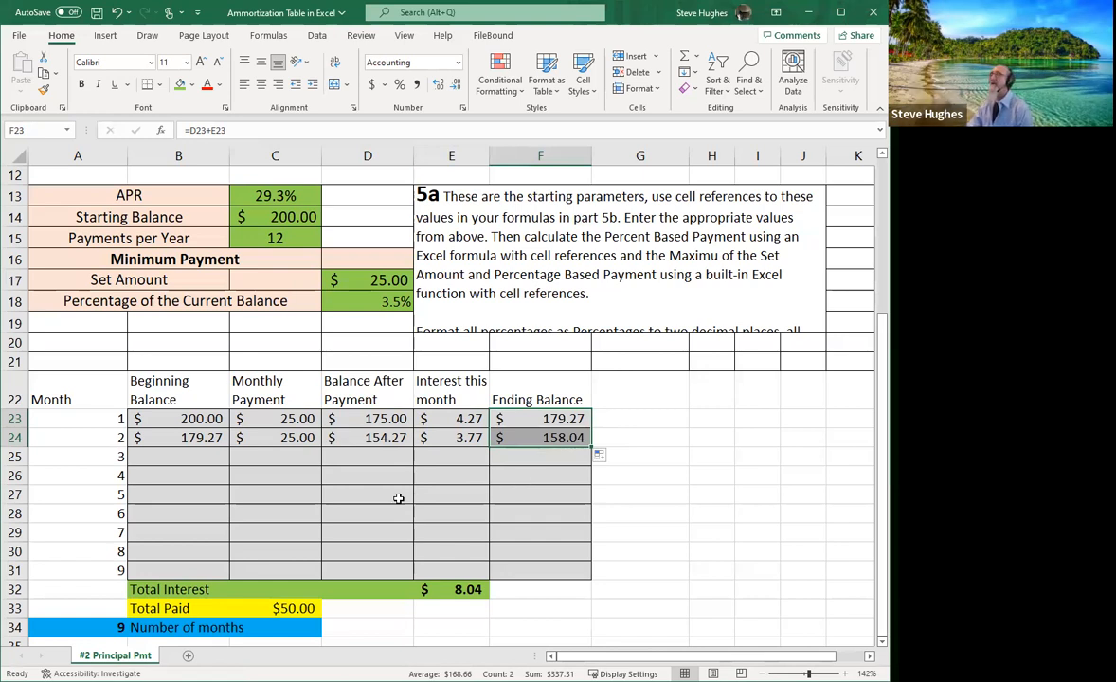
# Fill month 2's formulas down through month 9, whose $19.30 payment clears the balance.
pyautogui.moveTo(172, 443); pyautogui.dragTo(588, 559)
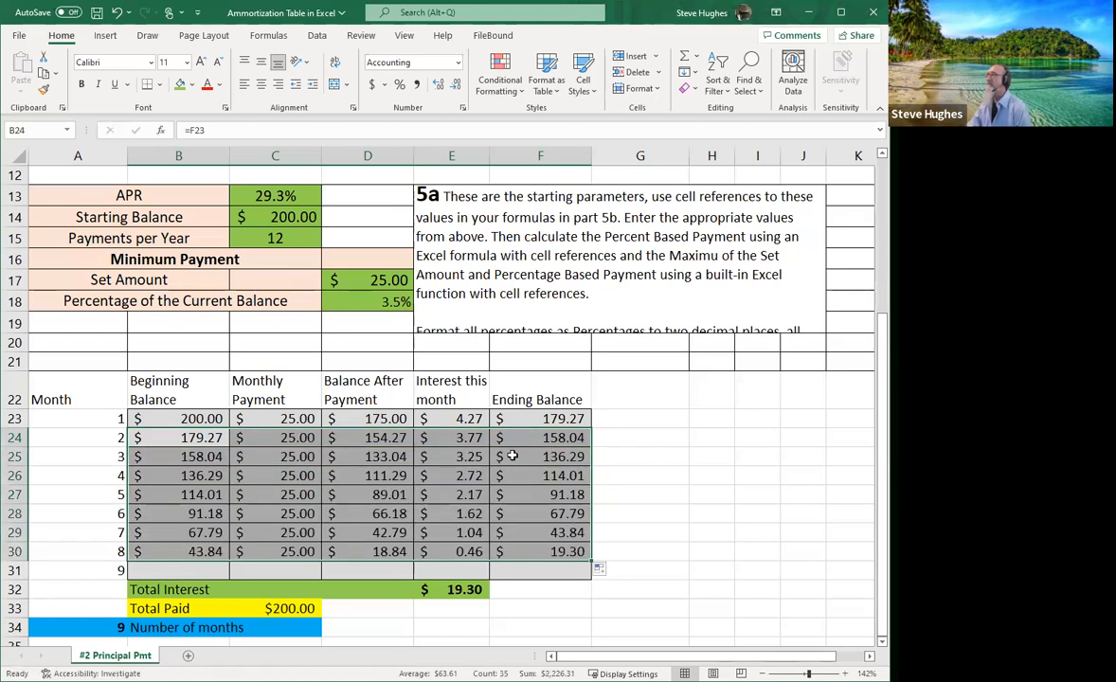
pyautogui.click(513, 456)
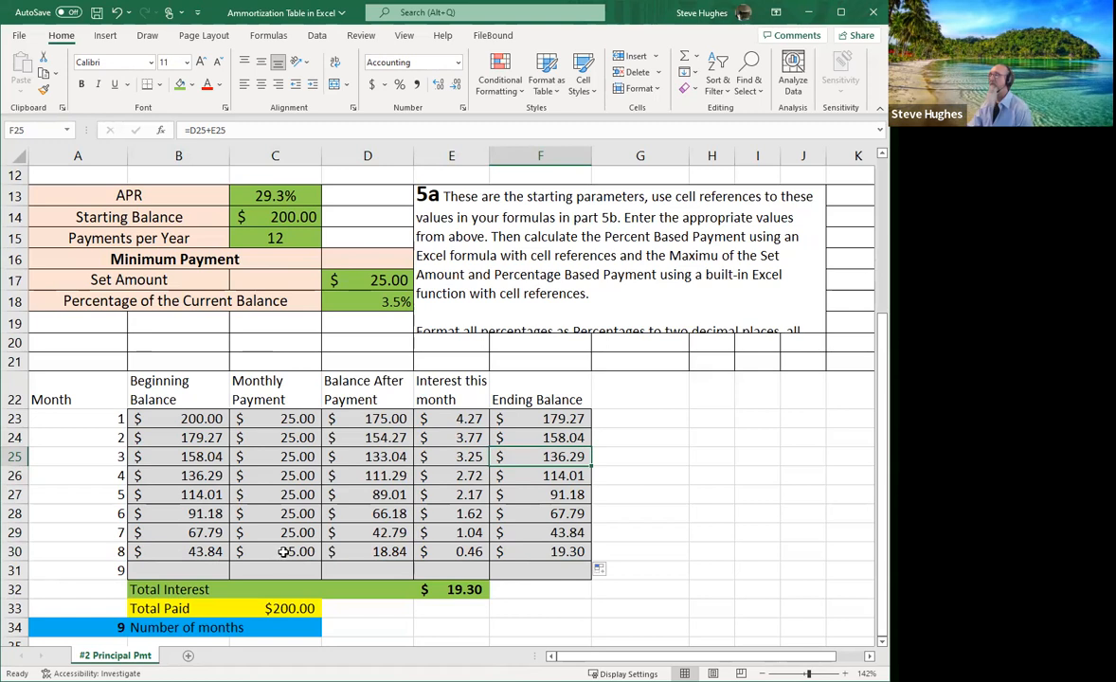
pyautogui.moveTo(155, 551); pyautogui.dragTo(590, 573)
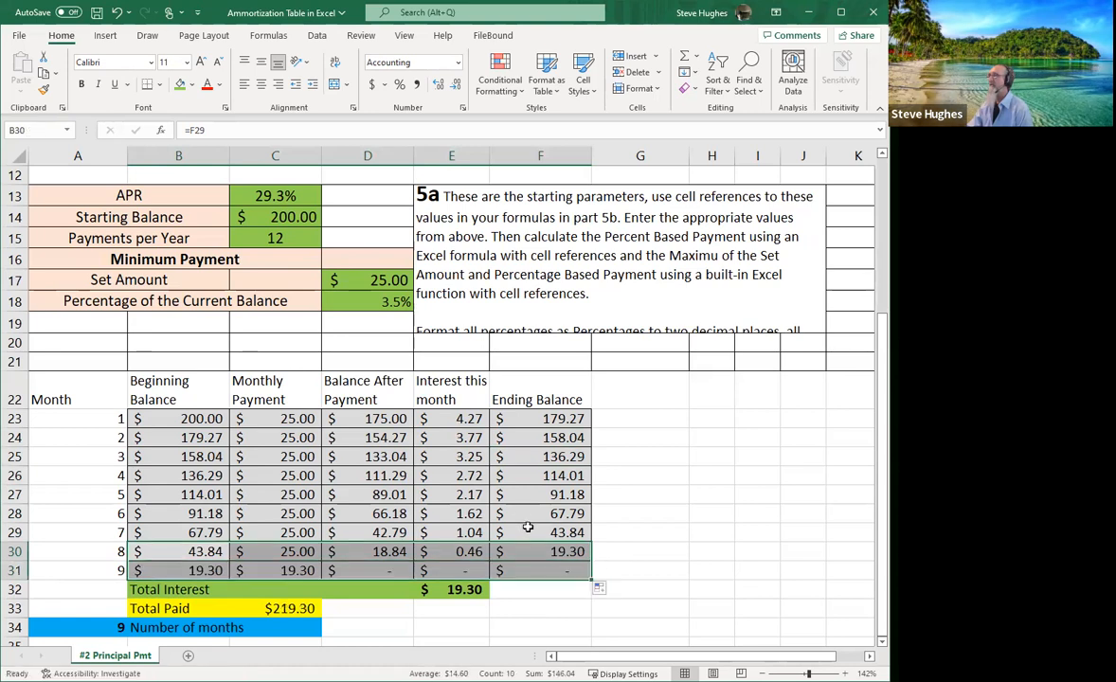
pyautogui.click(285, 551)
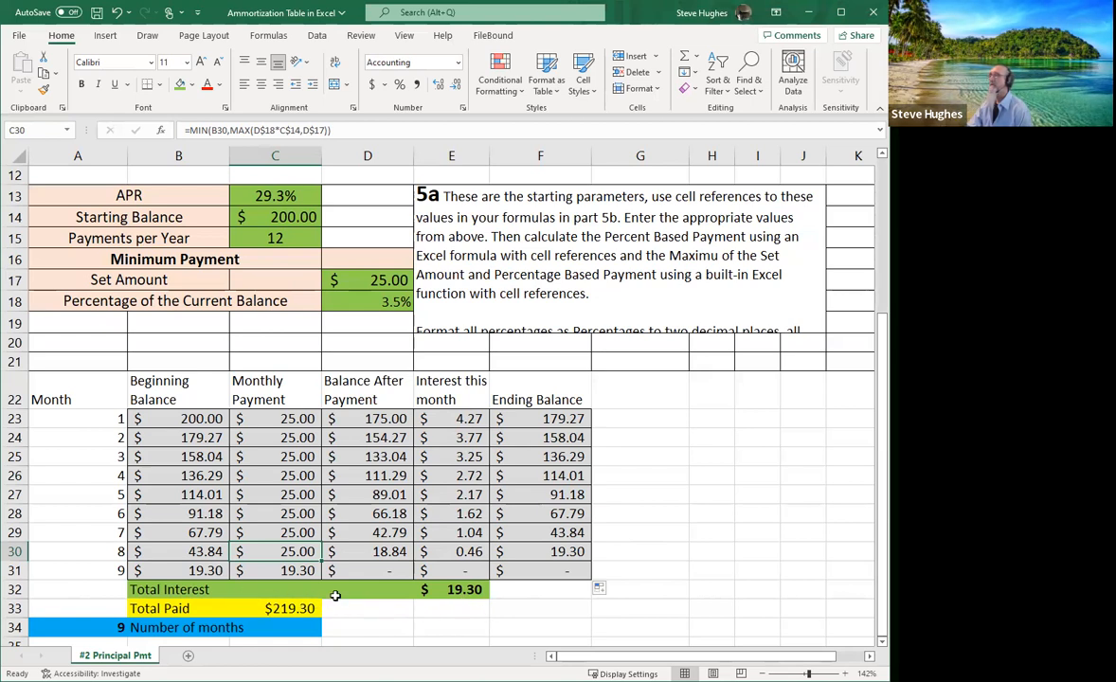
pyautogui.scroll(-1, 341, 582)
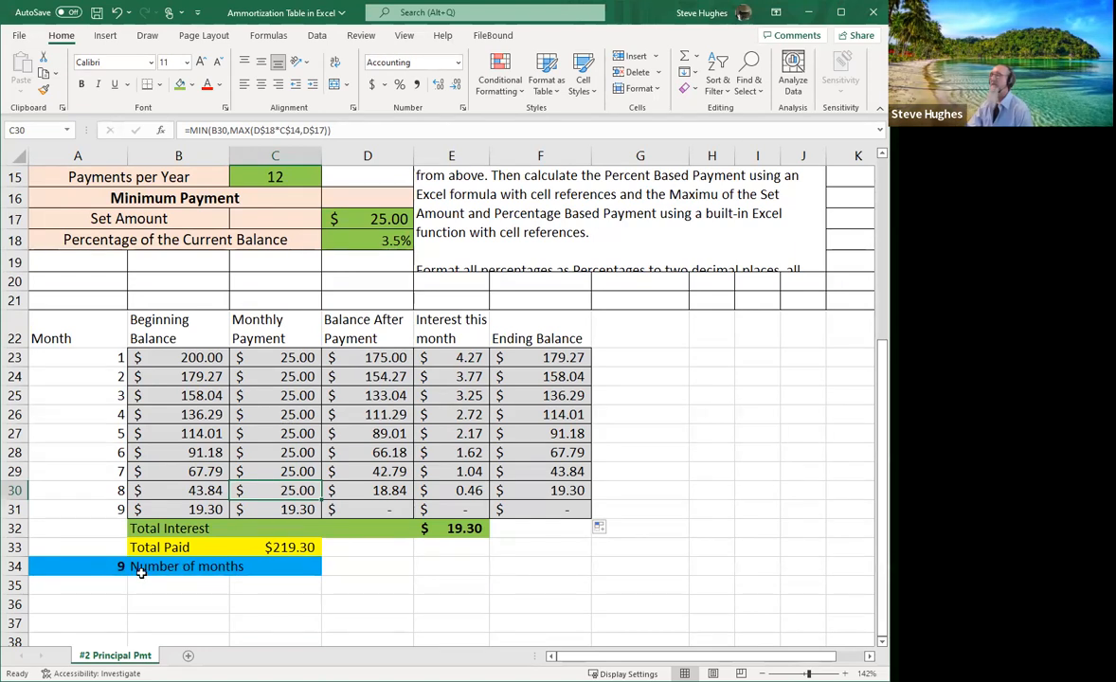
pyautogui.click(87, 568)
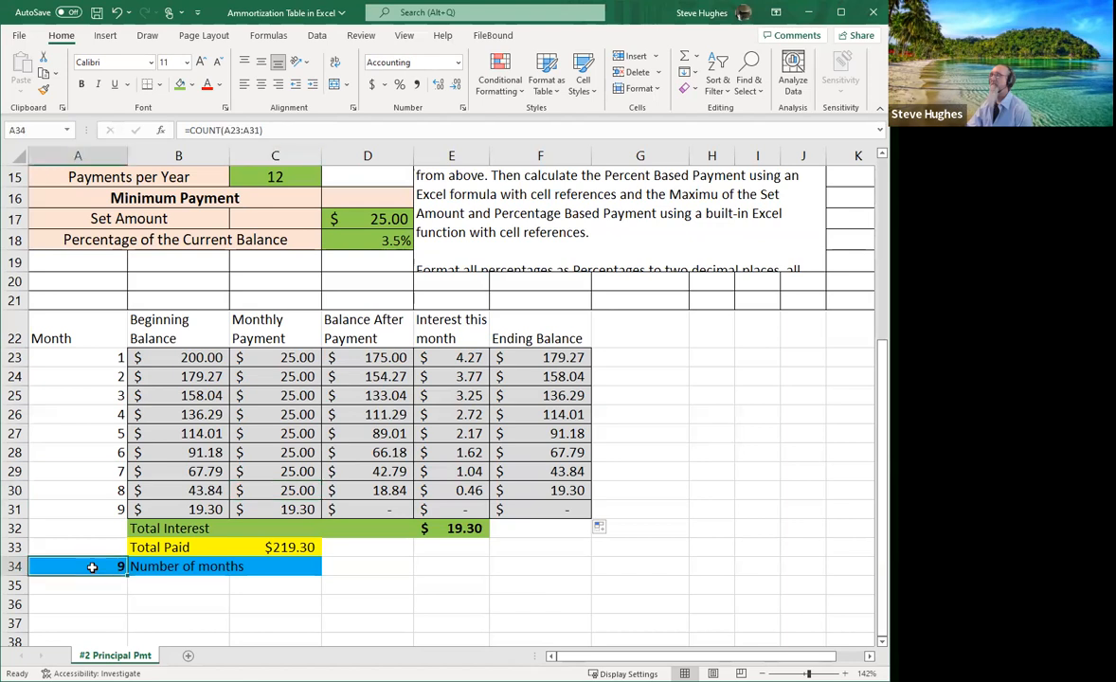
pyautogui.click(308, 130)
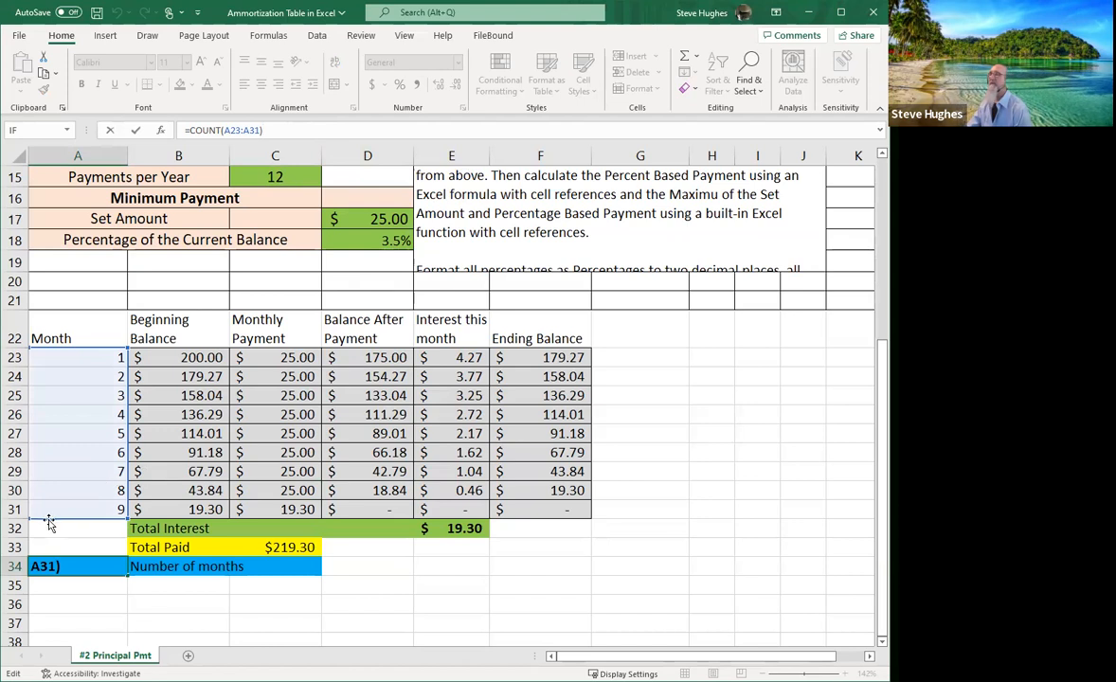
pyautogui.press('Return')
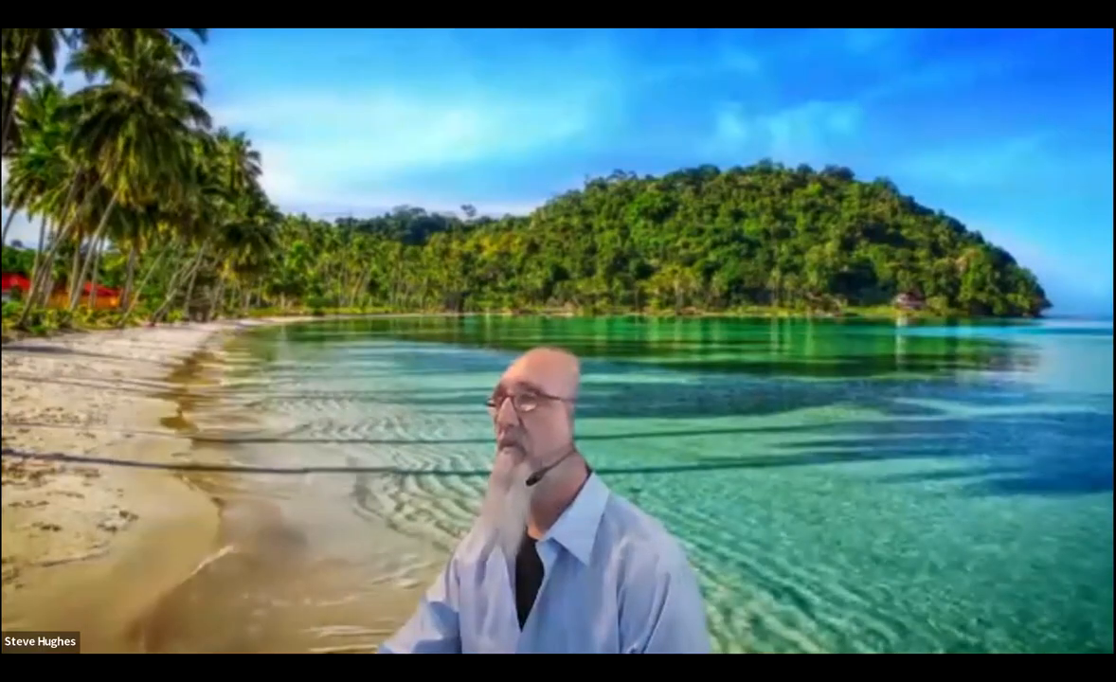